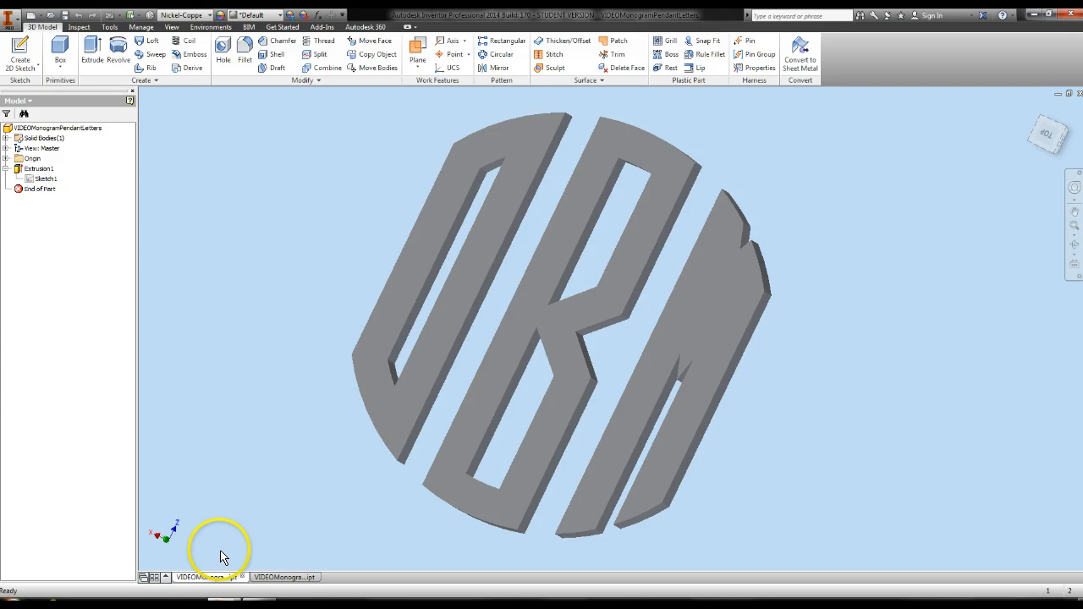
Step: Set the material of the pendant letters part to Generic
mouse_move(264, 581)
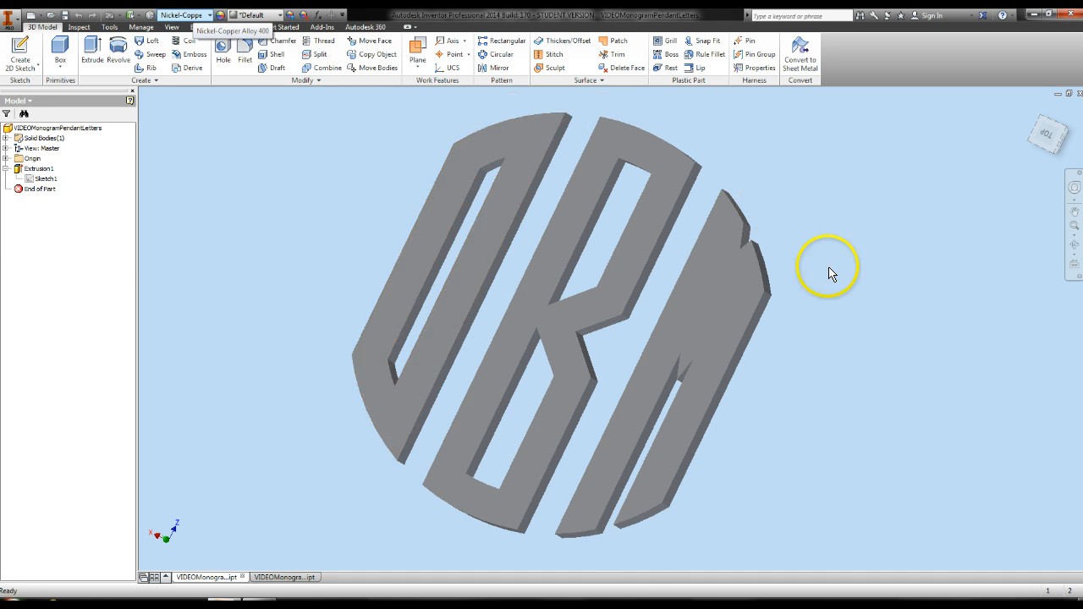
click(209, 14)
scroll(212, 109, up, 6)
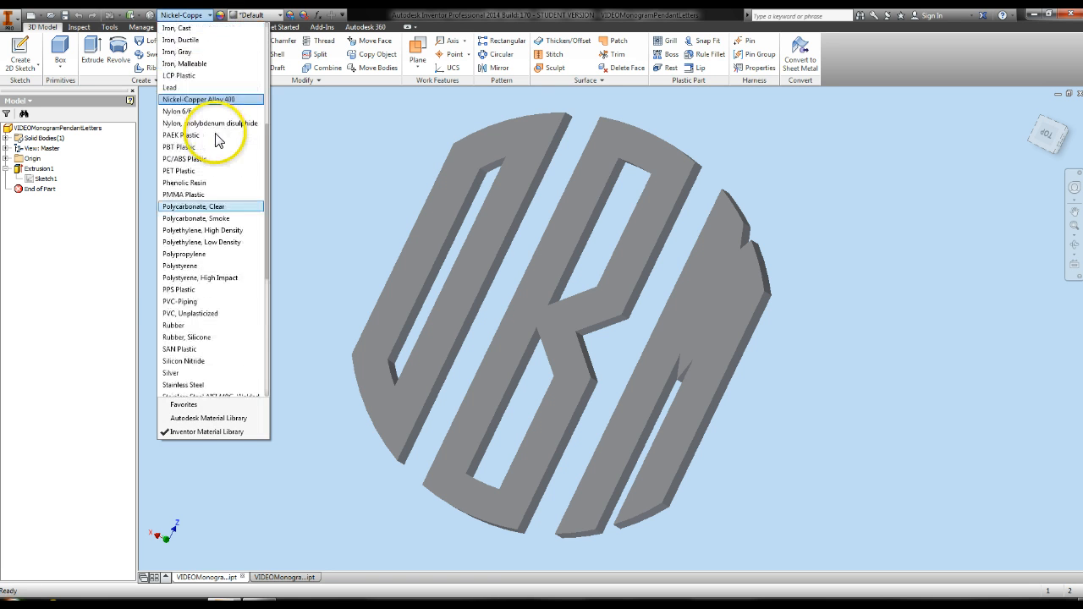
scroll(196, 91, up, 1)
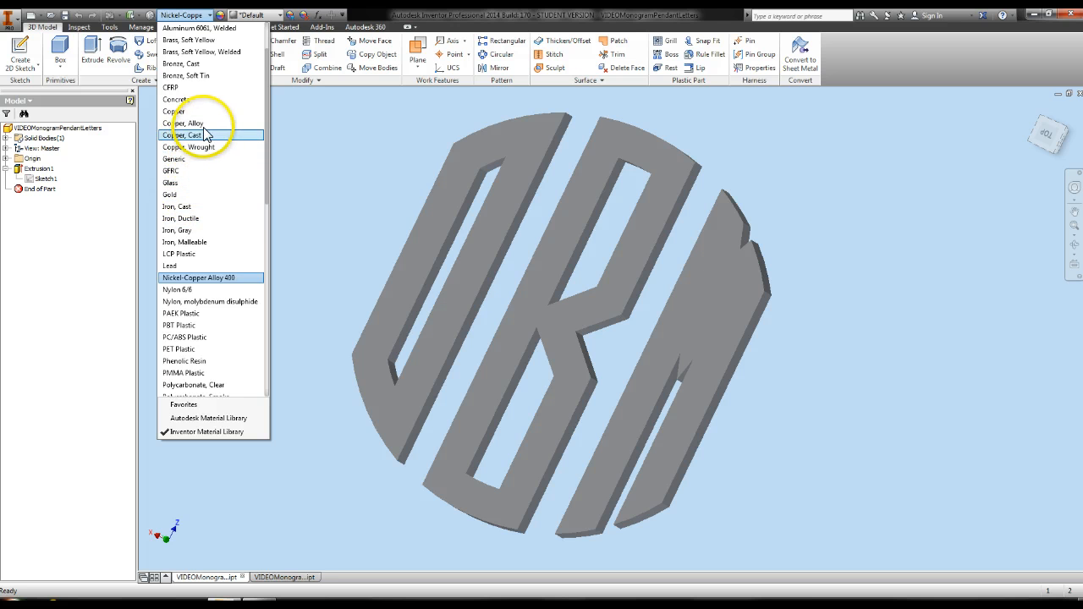
click(173, 159)
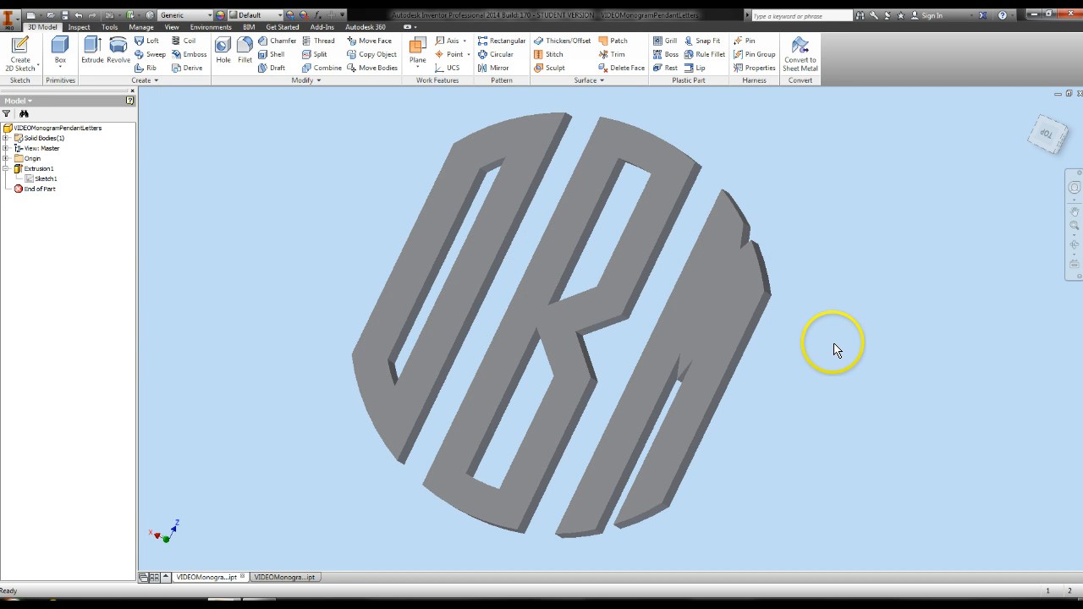
Step: Set the material of the pendant letters part to Nickel-Copper Alloy 400
click(207, 17)
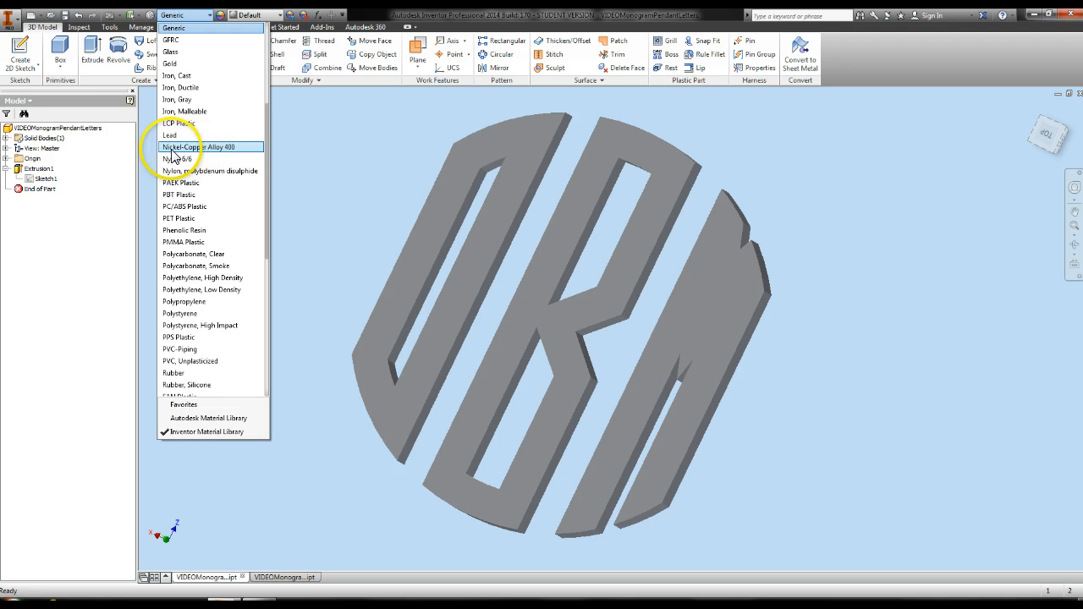
click(233, 147)
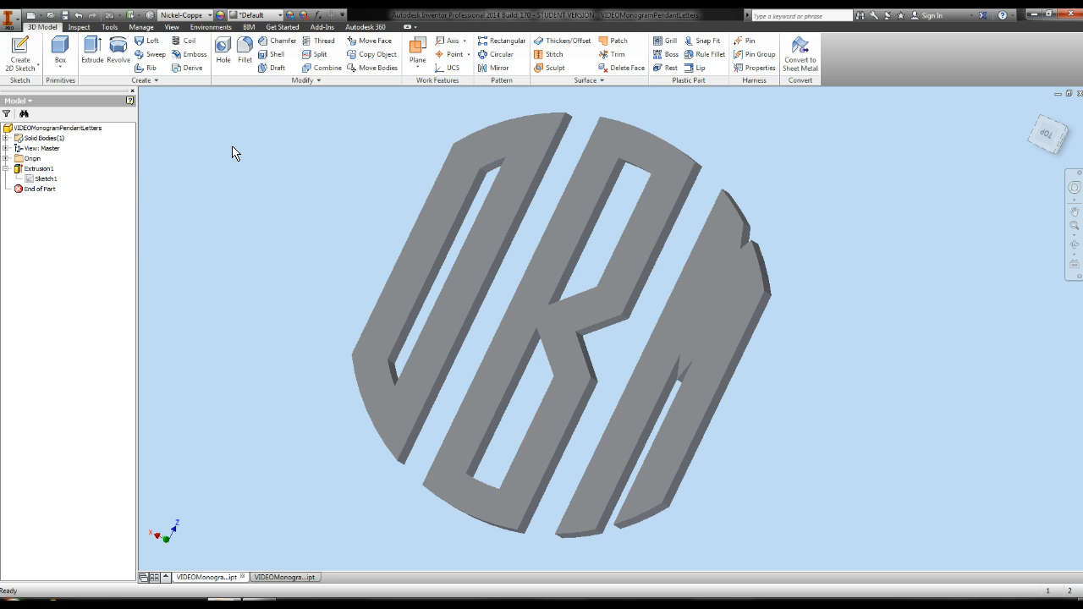
click(304, 196)
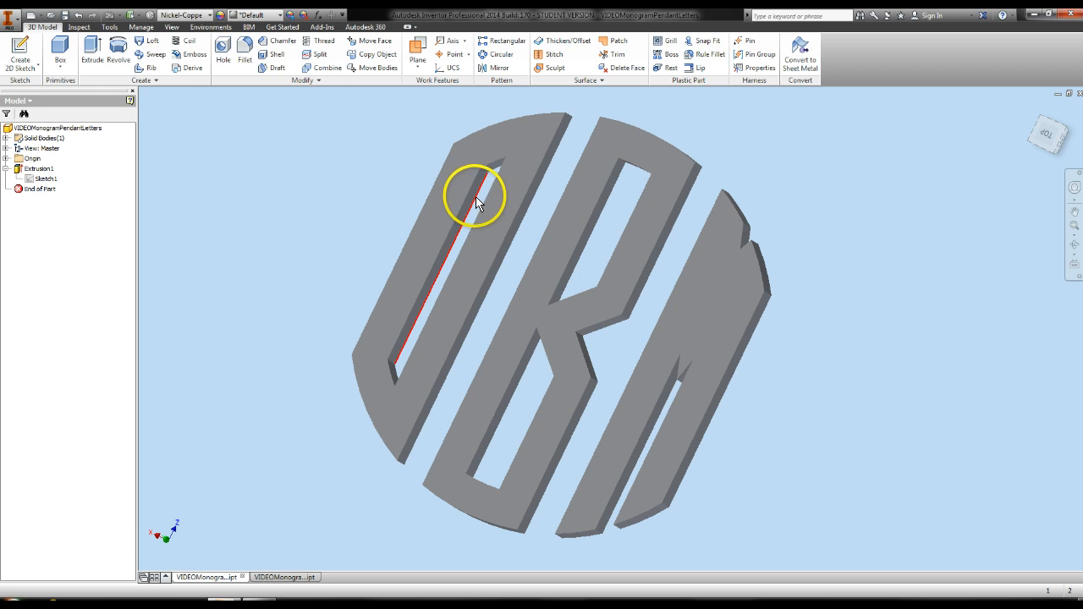
Step: Set the appearance of the pendant letters part to Machined - Aluminum from the Inventor Material Library
click(282, 16)
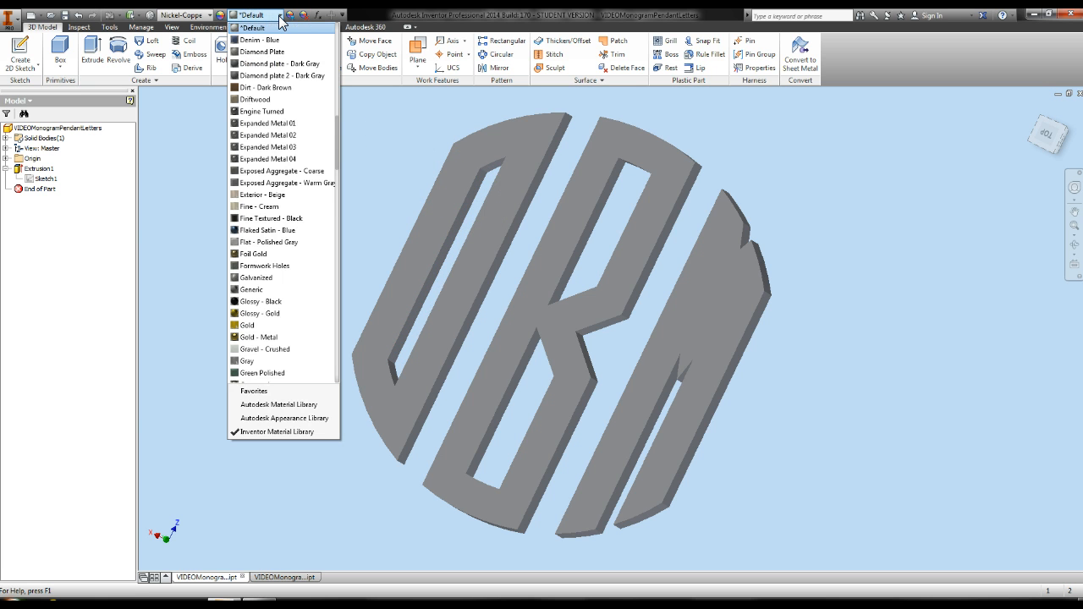
click(279, 66)
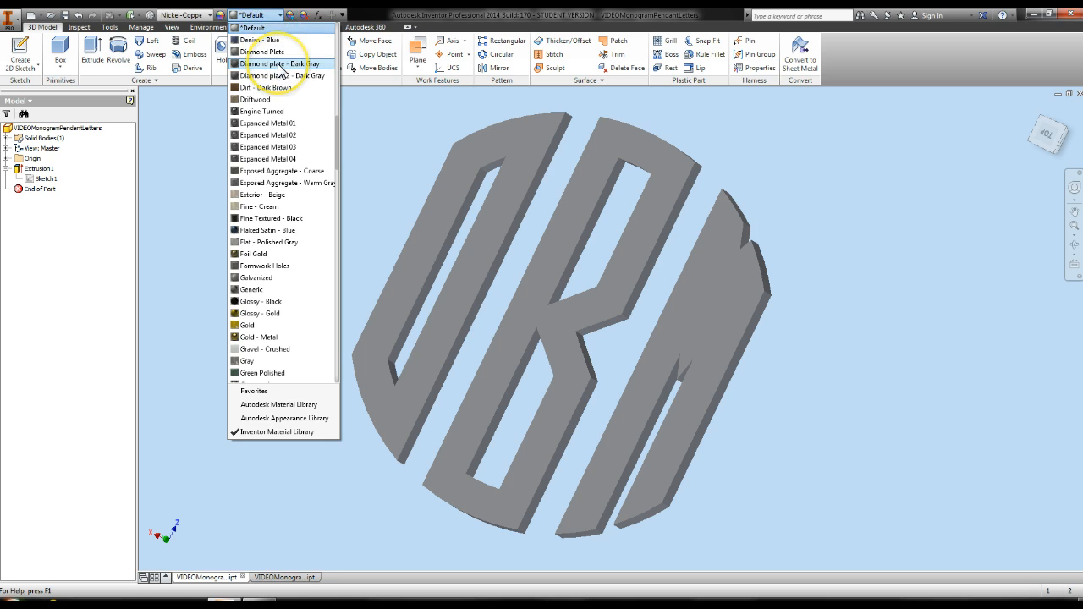
scroll(278, 175, down, 1)
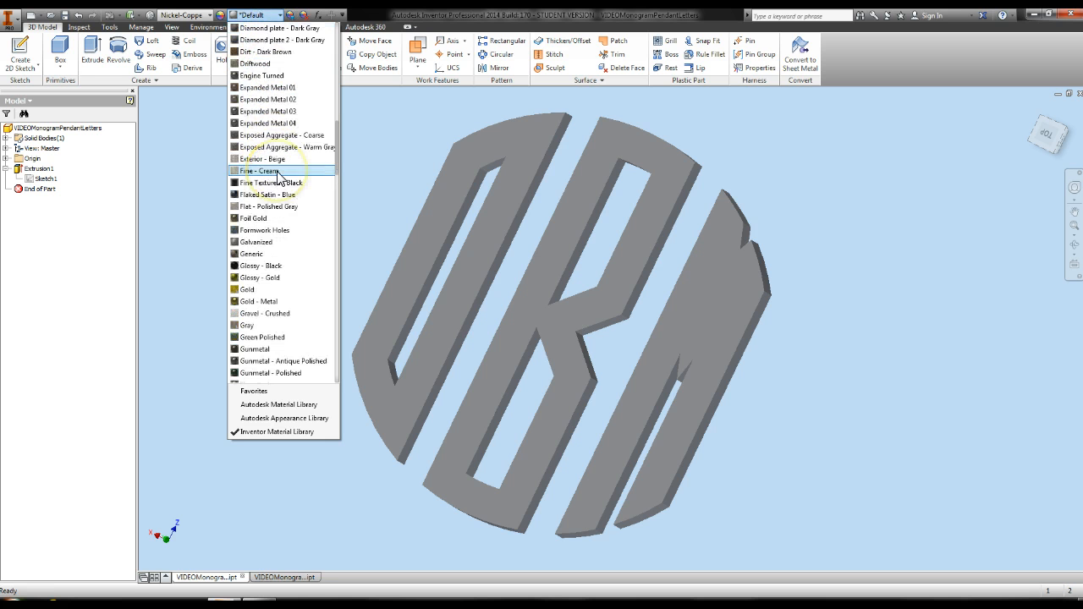
scroll(277, 175, down, 5)
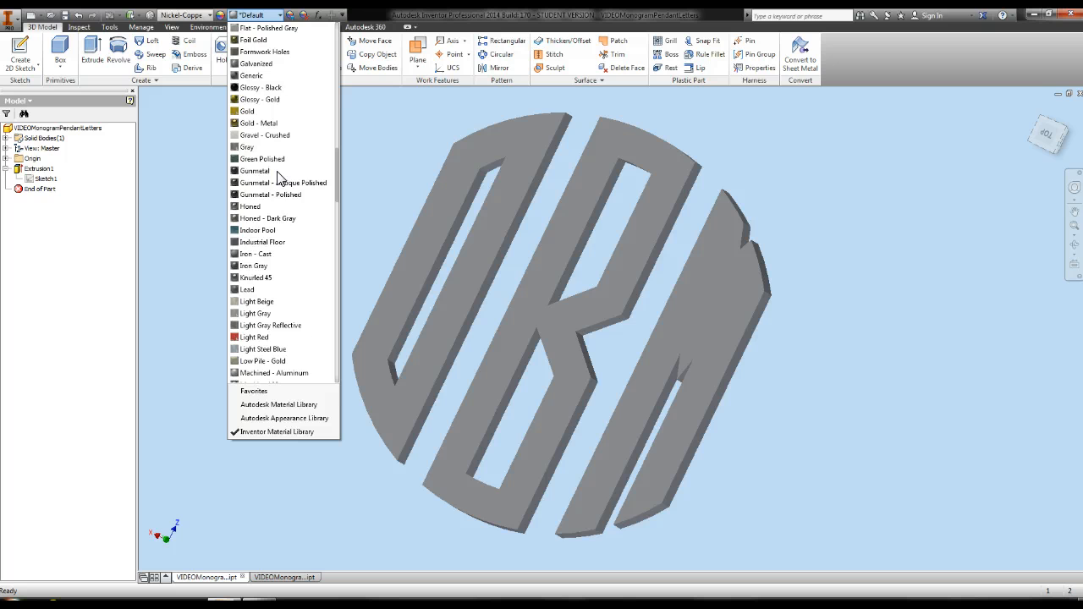
scroll(278, 175, down, 1)
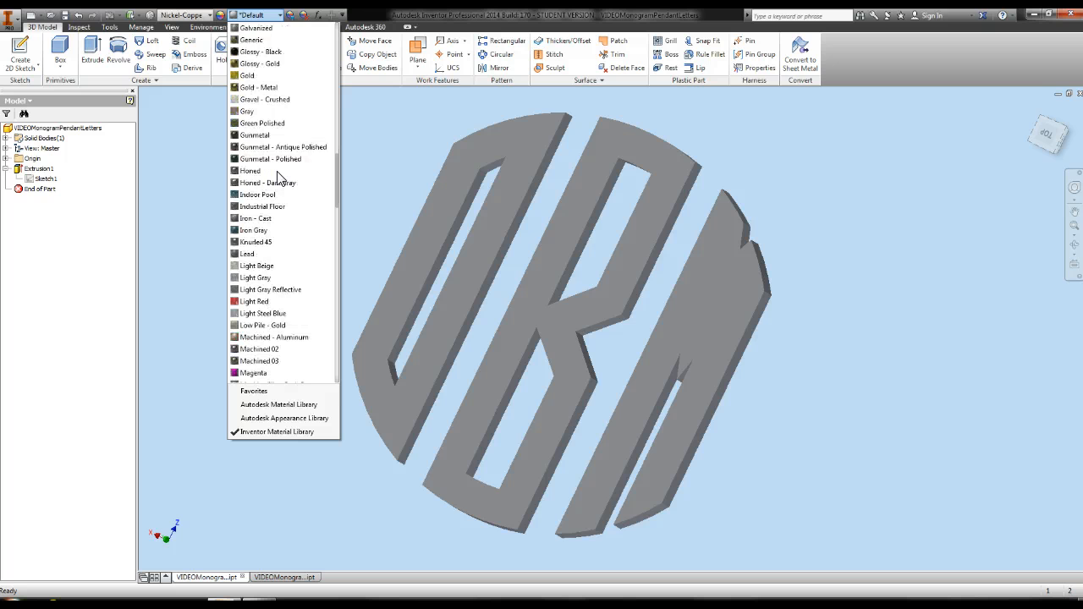
click(276, 335)
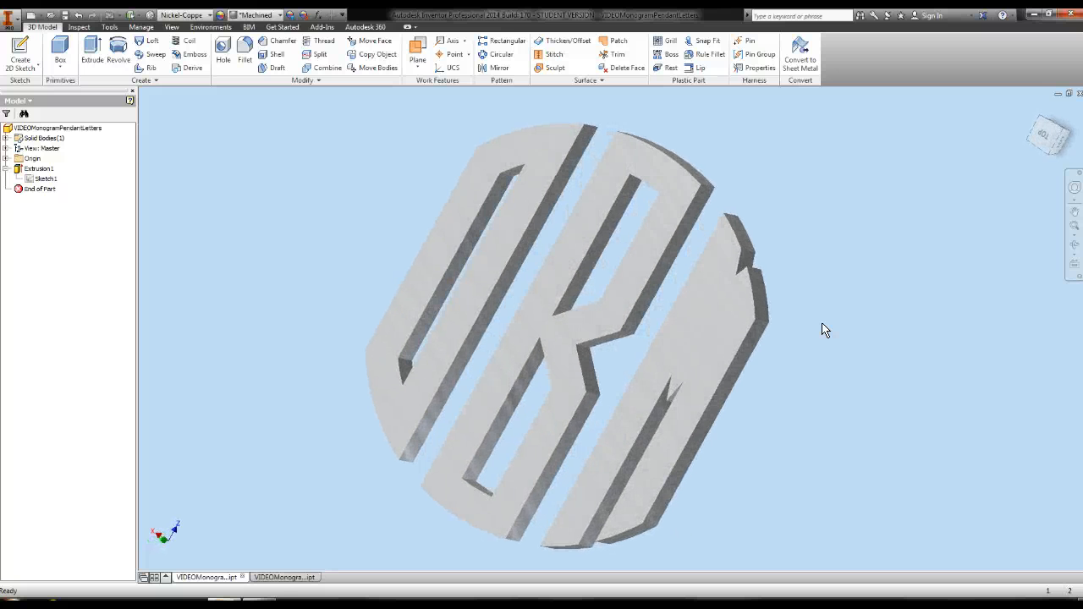
Step: Switch to the VIDEOMonogramPendantBase part and set its material to Wood (Maple)
click(275, 577)
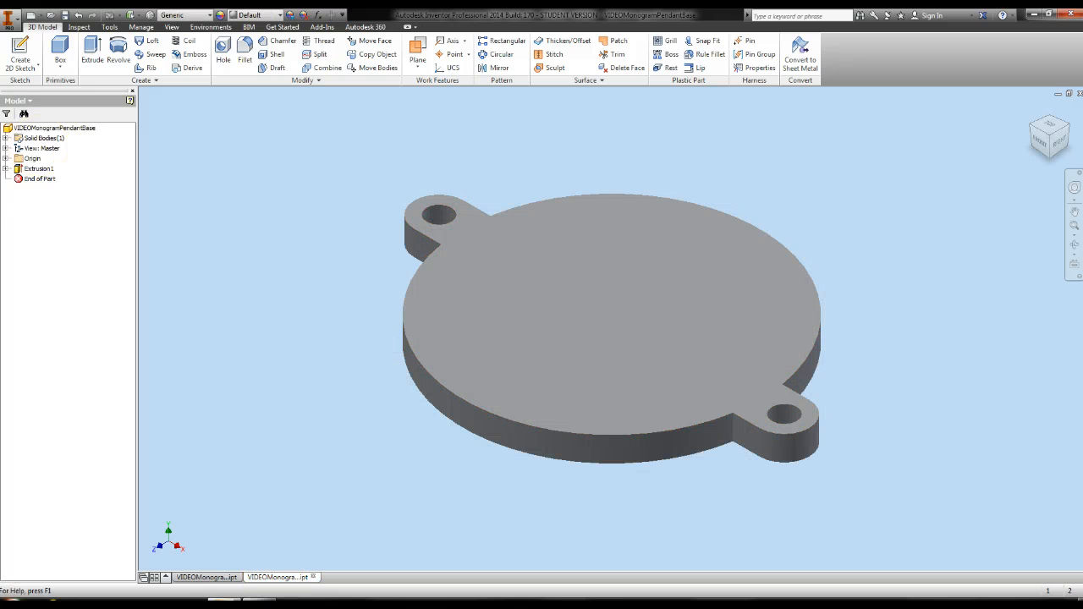
click(11, 20)
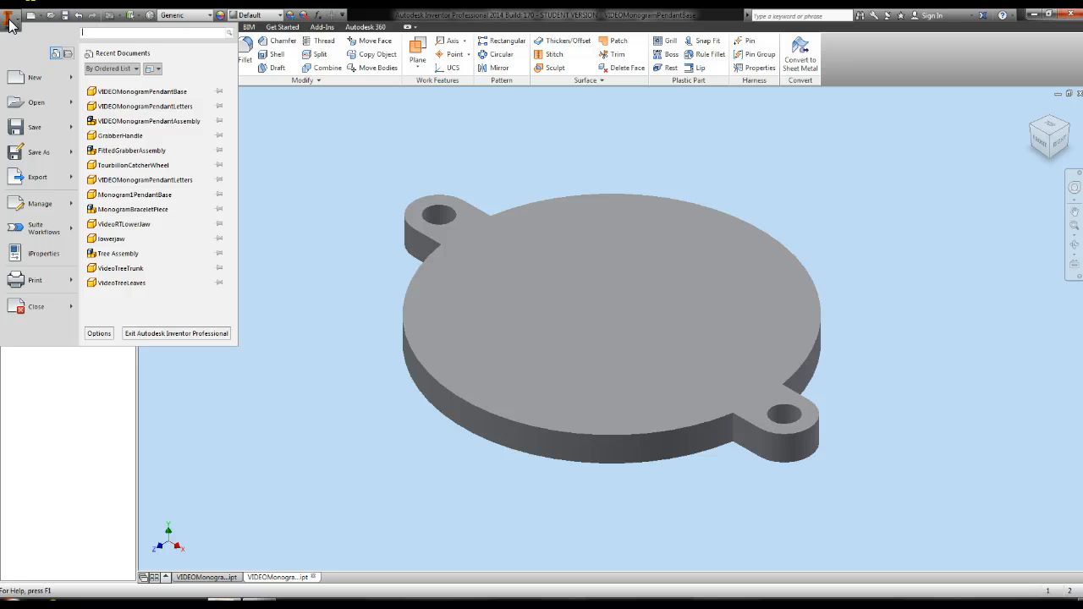
mouse_move(34, 110)
click(11, 22)
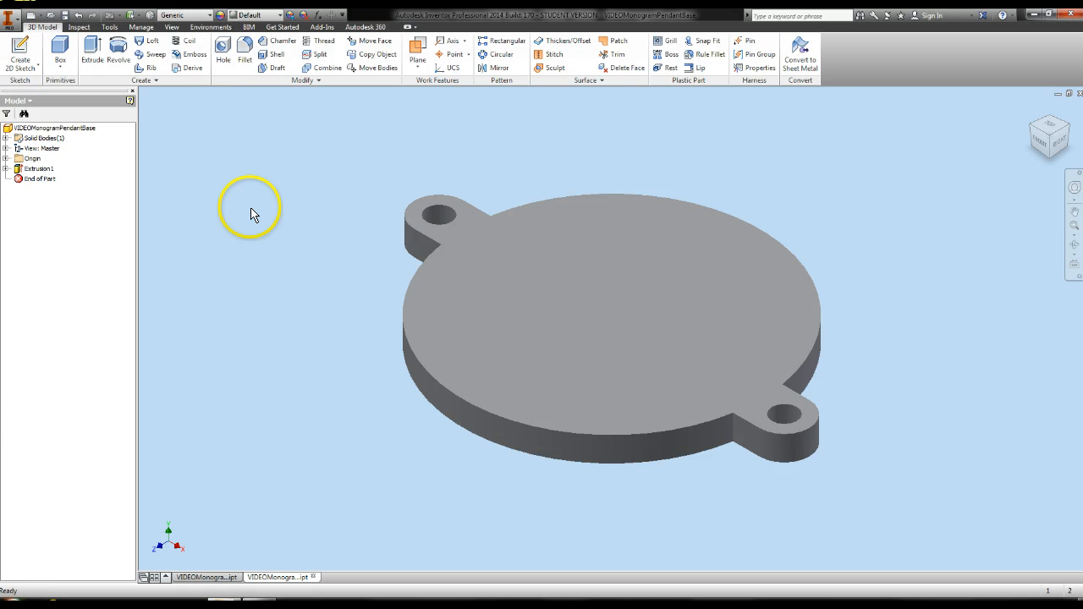
click(209, 17)
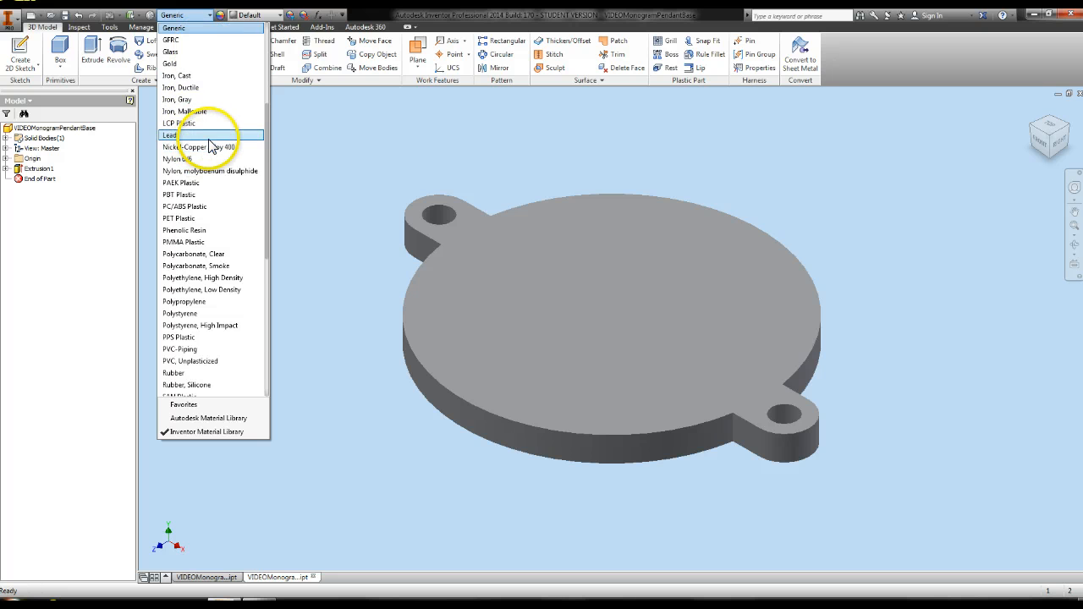
scroll(211, 144, down, 9)
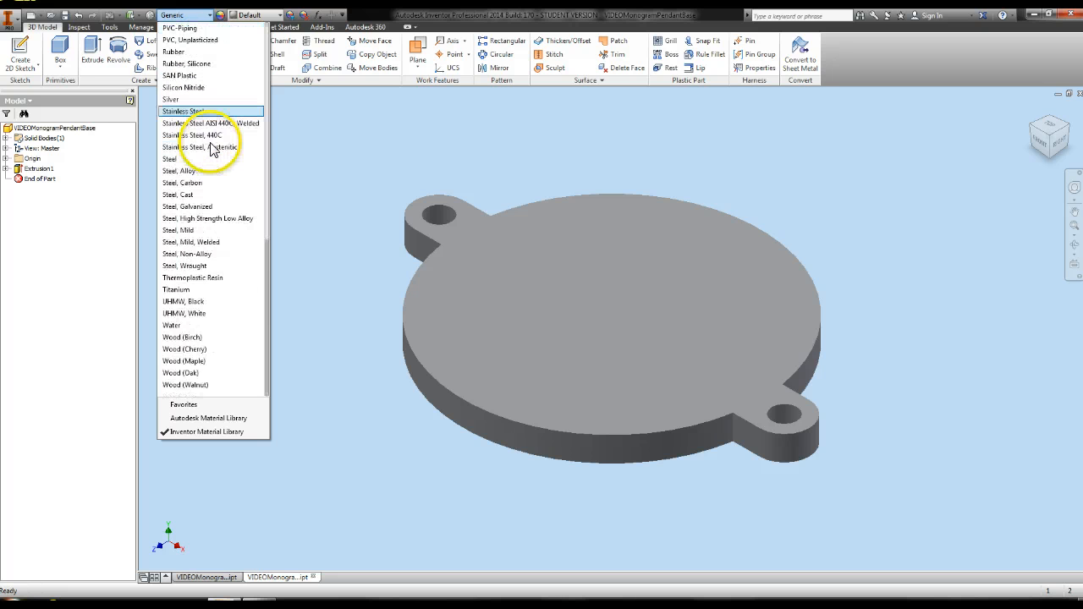
scroll(196, 197, up, 4)
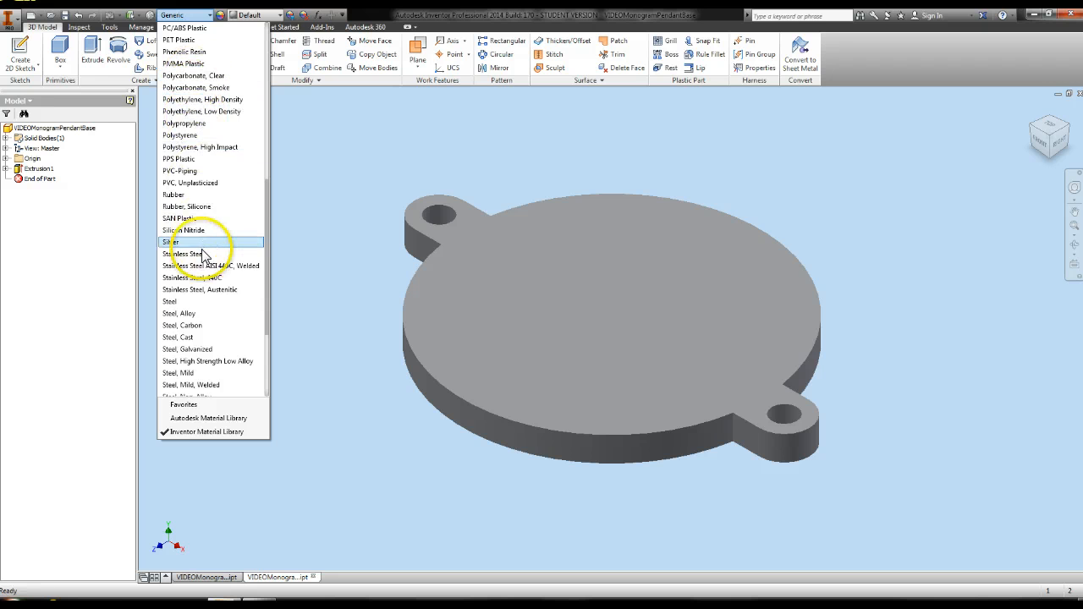
scroll(206, 258, down, 3)
scroll(206, 258, down, 1)
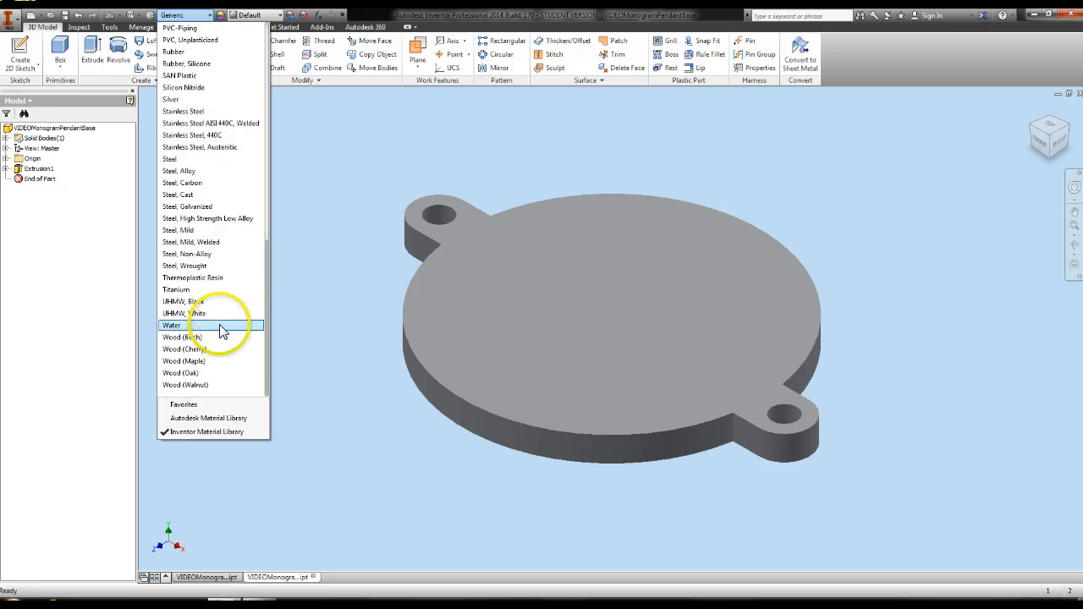
click(184, 360)
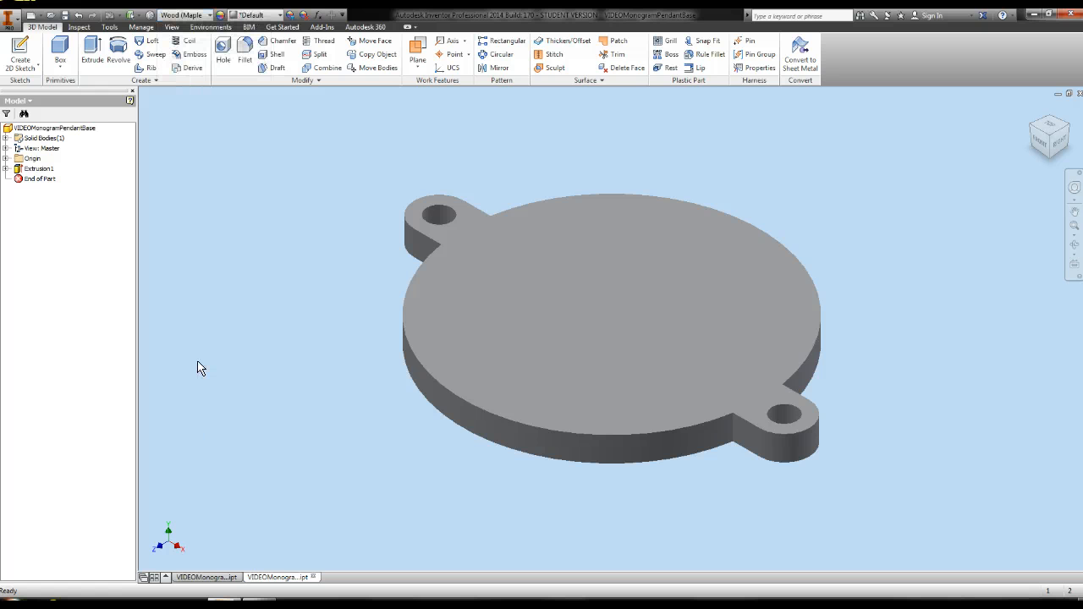
Step: Set the appearance of the pendant base part to Cadet Blue
click(280, 17)
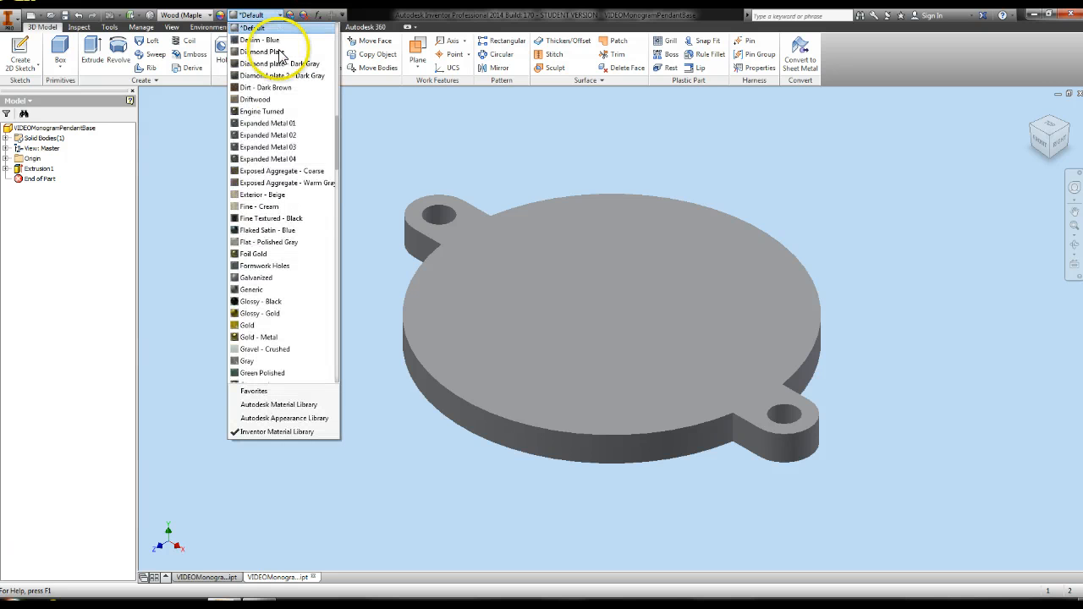
scroll(282, 99, up, 3)
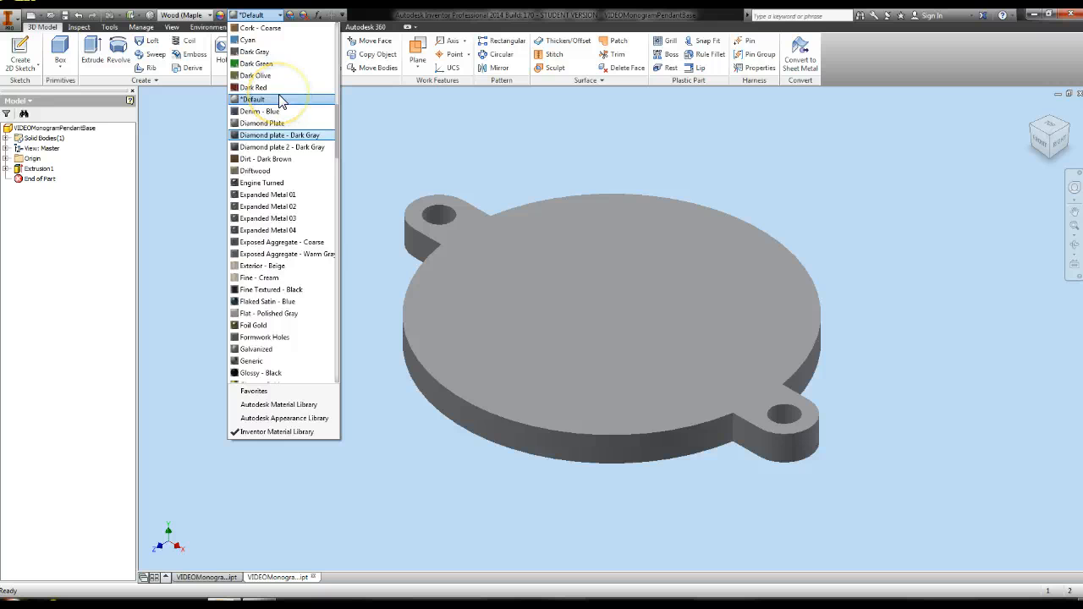
scroll(282, 99, up, 3)
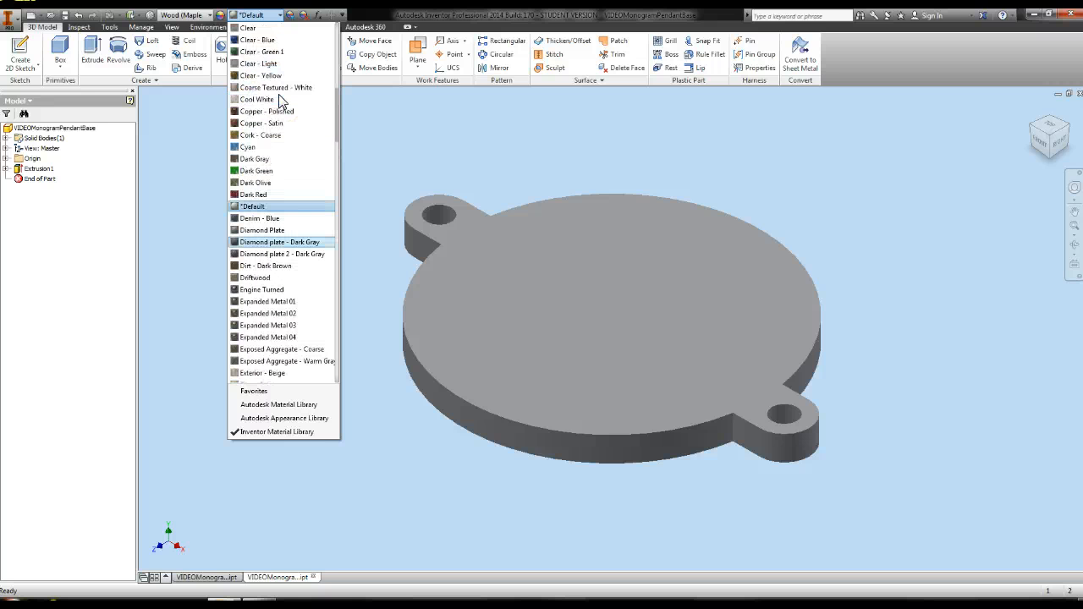
scroll(283, 99, up, 4)
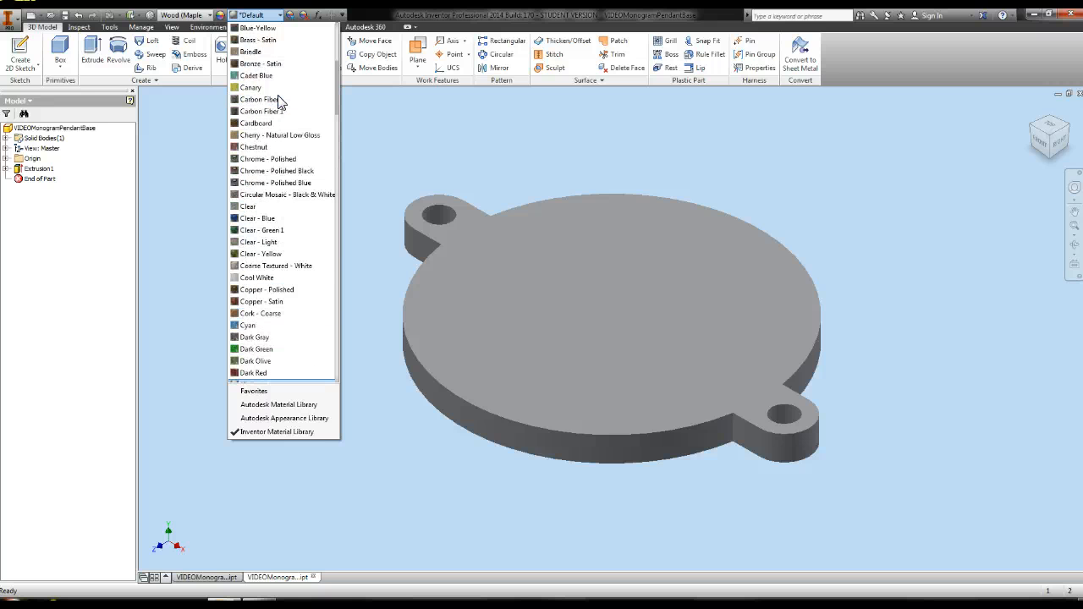
click(269, 76)
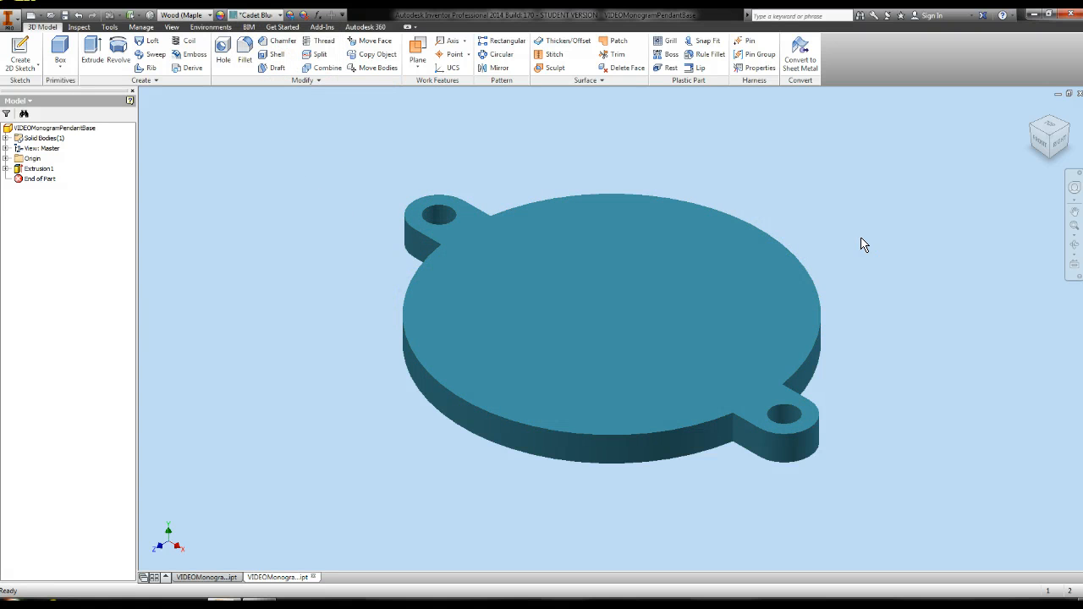
click(208, 577)
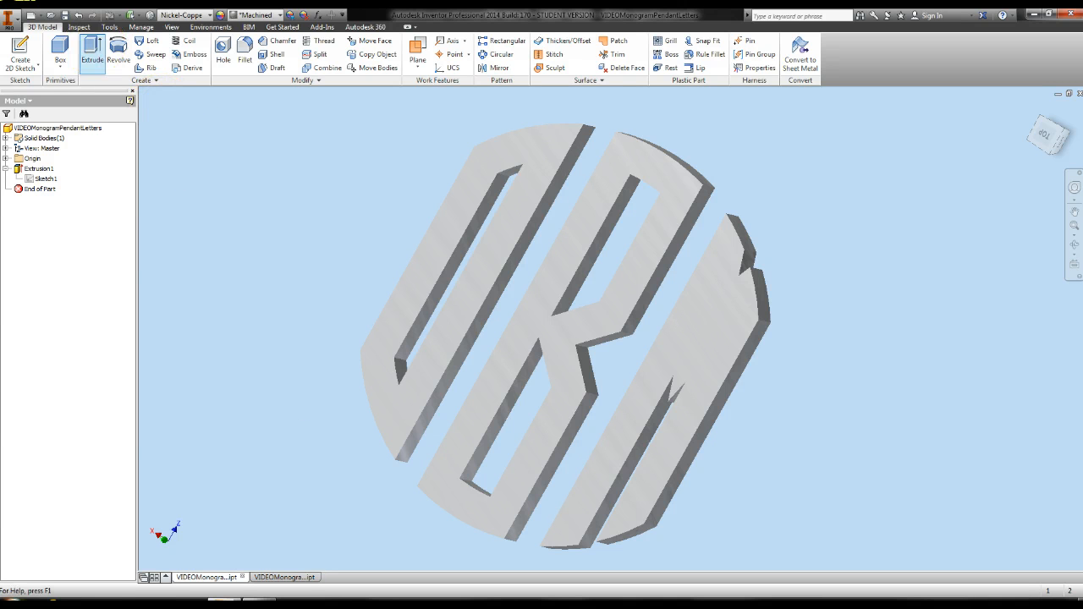
click(10, 19)
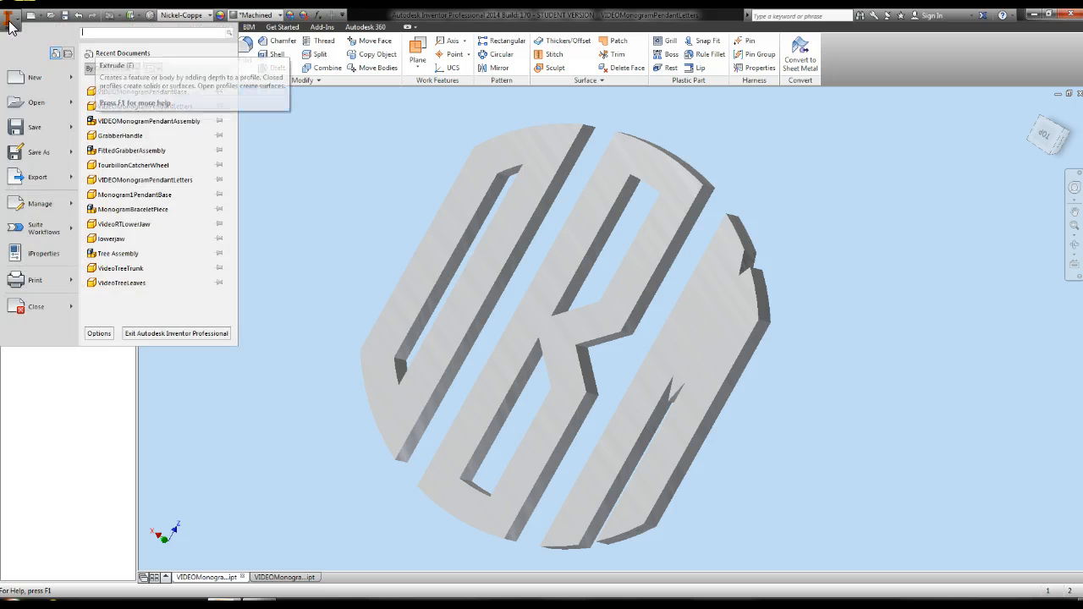
click(32, 105)
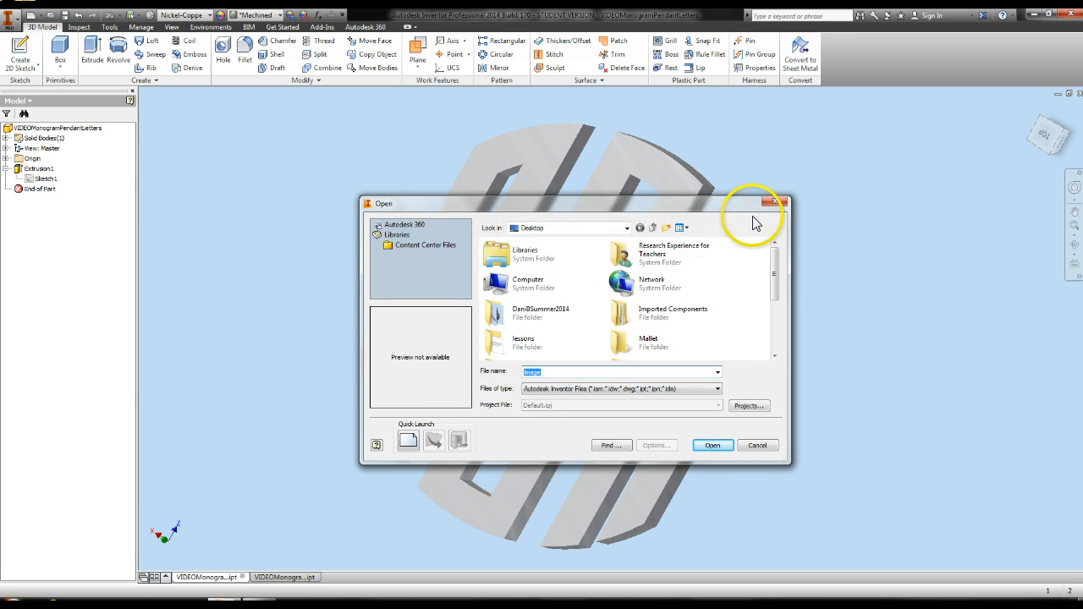
click(761, 446)
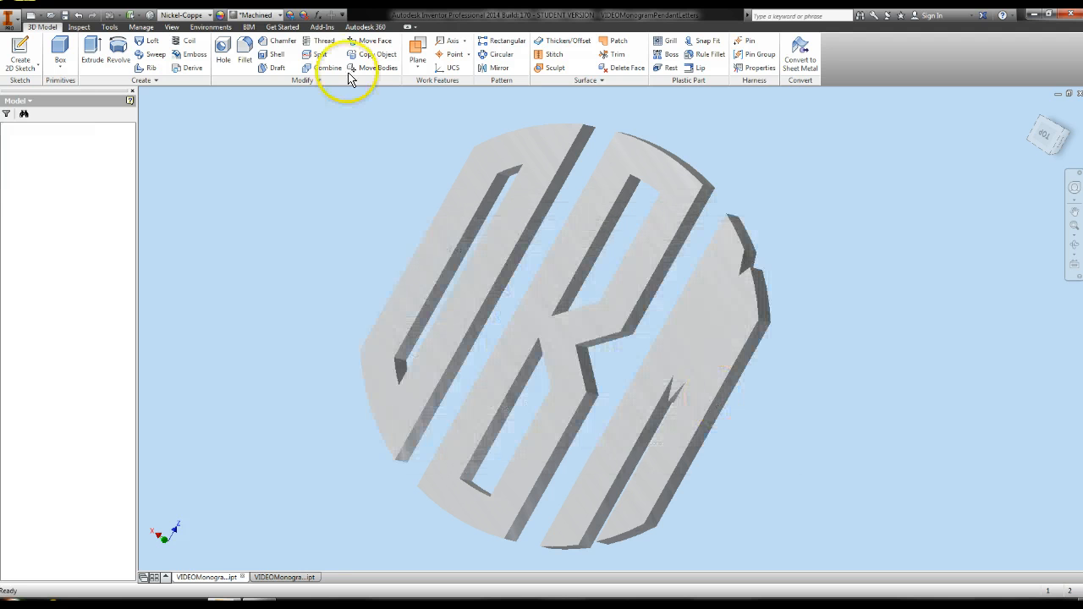
Step: Create a new assembly file from the English Standard (in).iam template
click(10, 18)
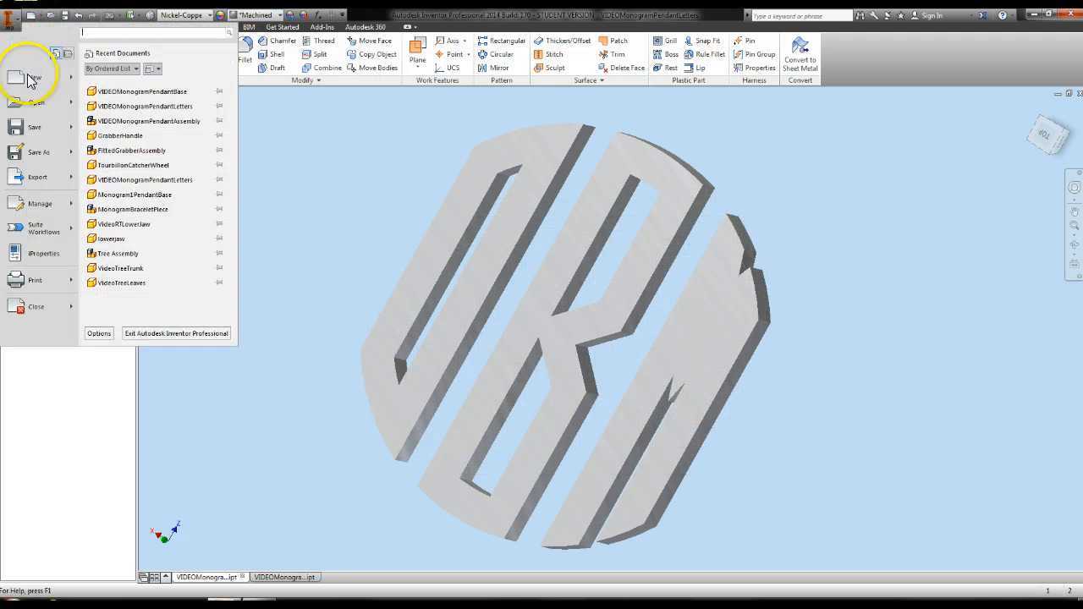
click(26, 75)
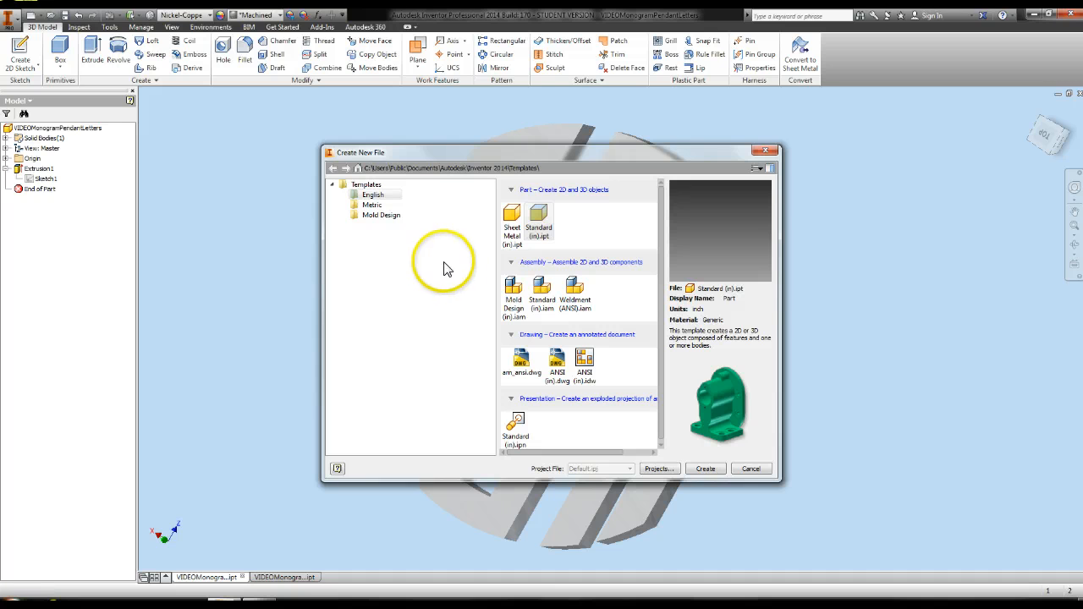
double_click(544, 296)
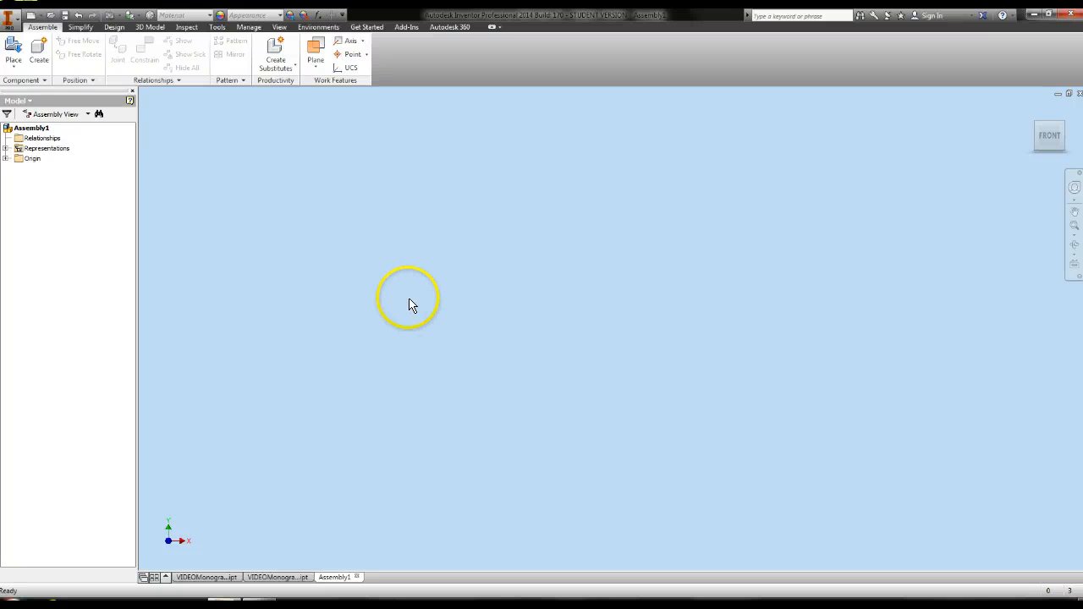
Step: Place the VIDEOMonogramPendantBase part from the Video Tutorial Parts folder in the assembly, grounded at the origin
click(17, 68)
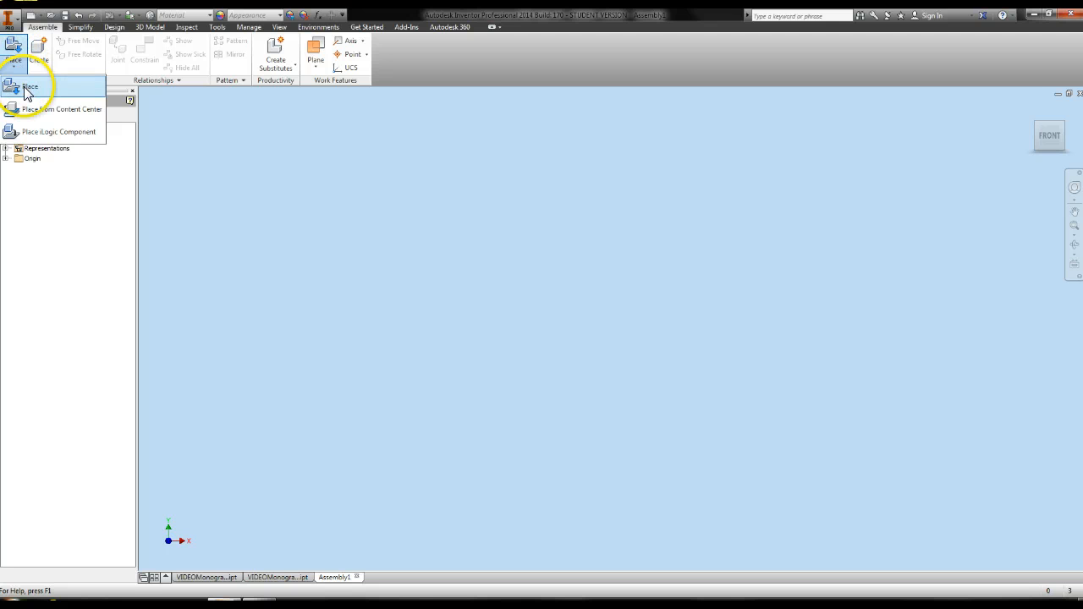
click(27, 86)
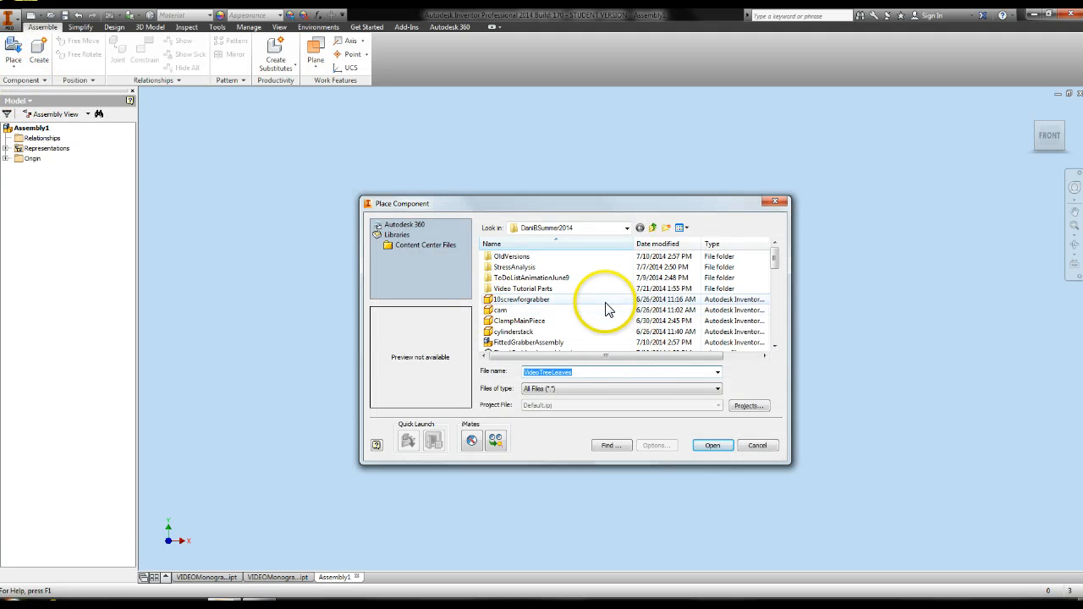
double_click(545, 291)
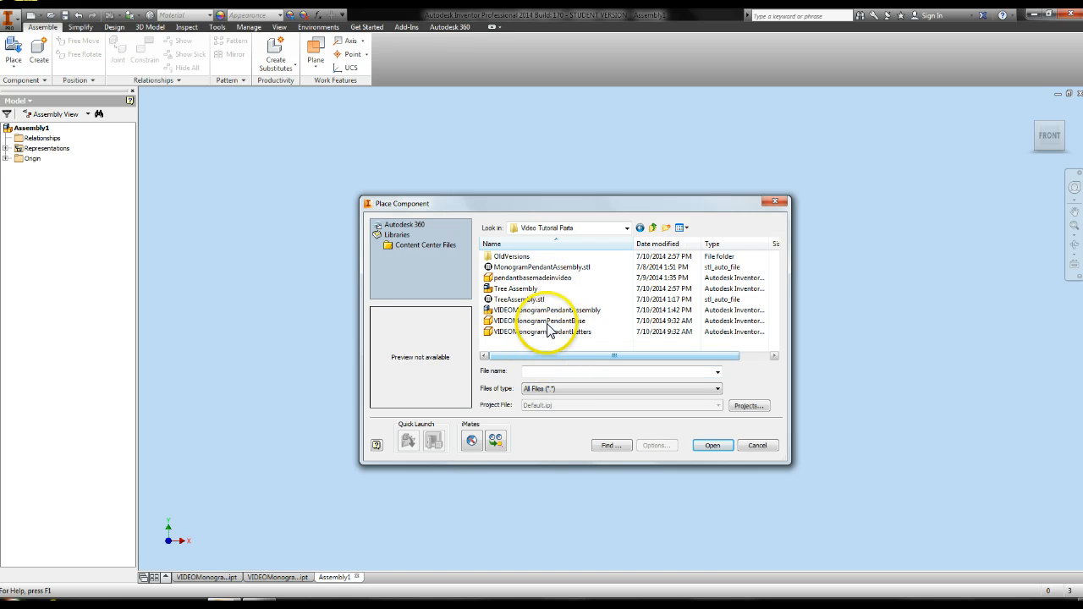
click(547, 322)
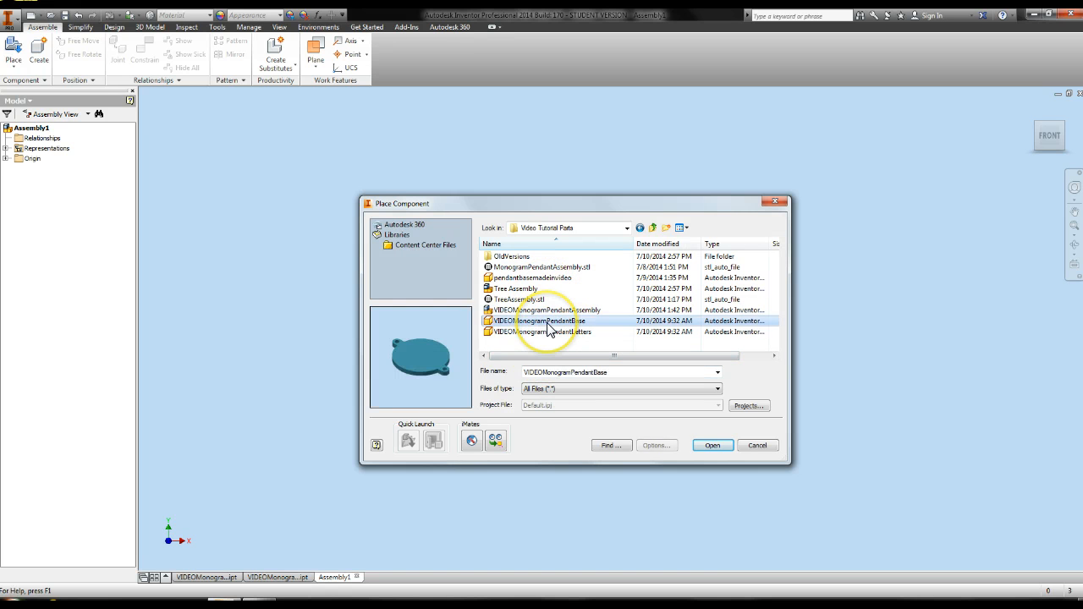
click(703, 446)
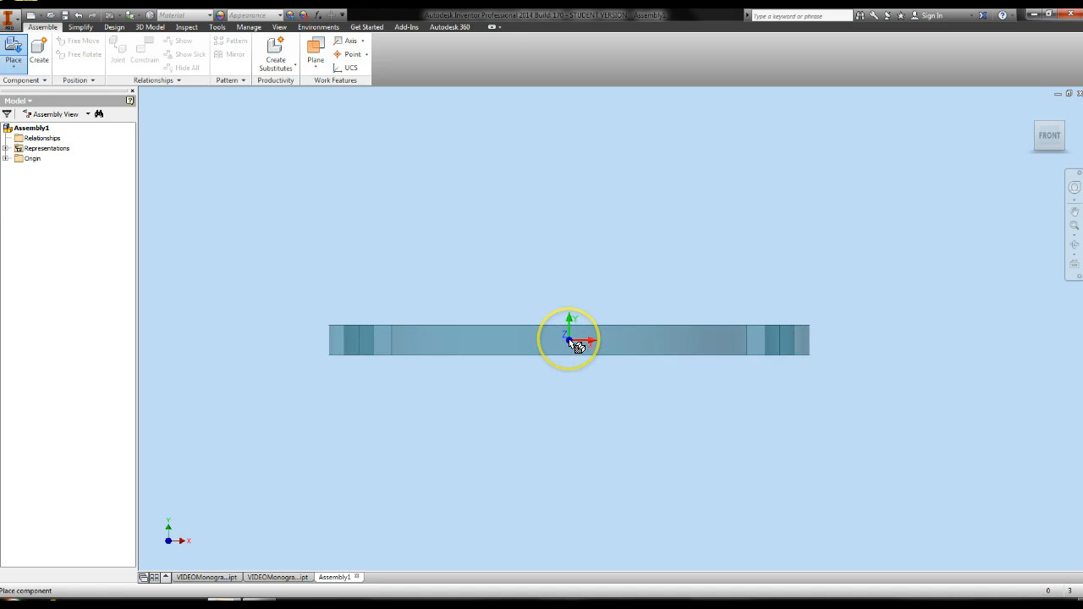
key(F6)
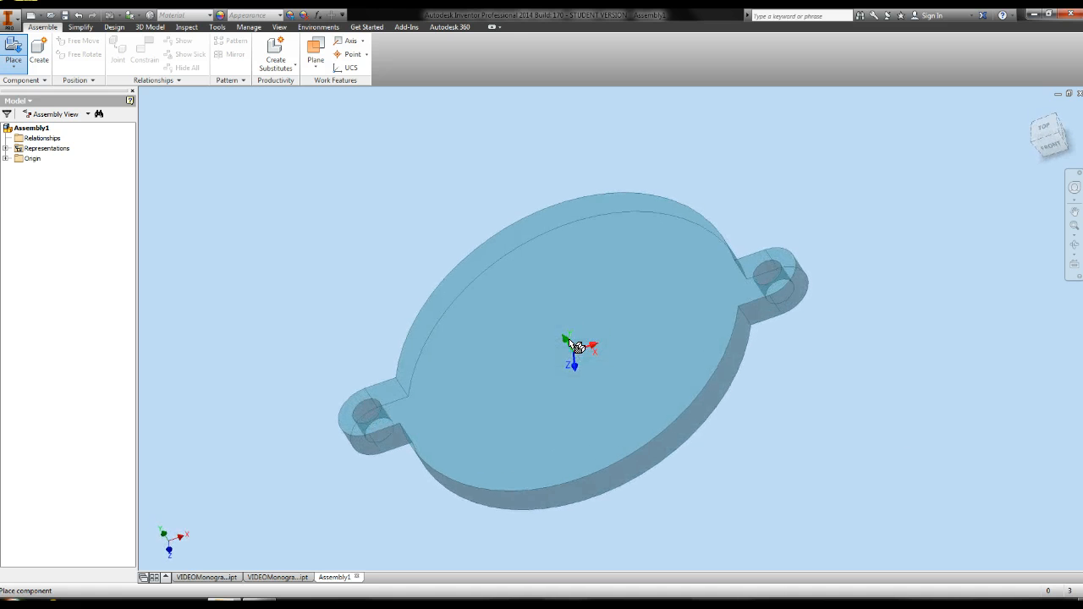
click(692, 295)
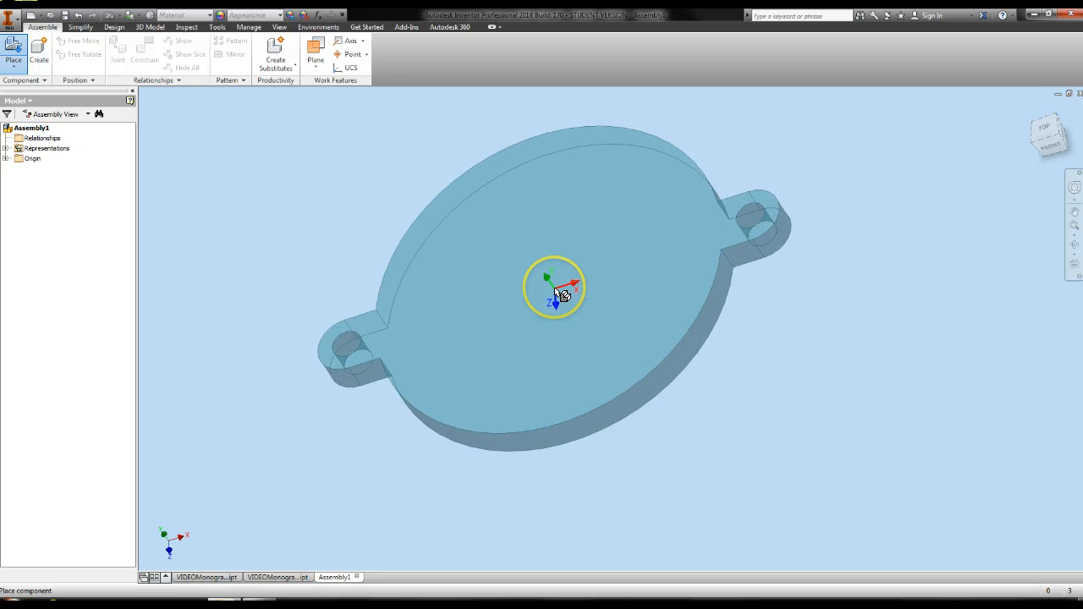
right_click(554, 286)
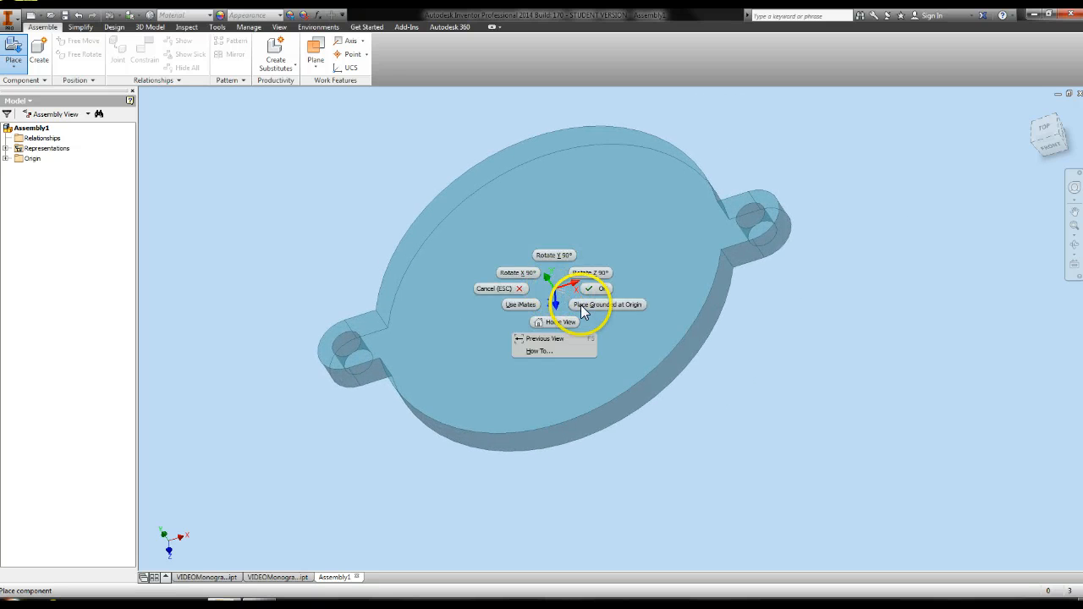
click(584, 306)
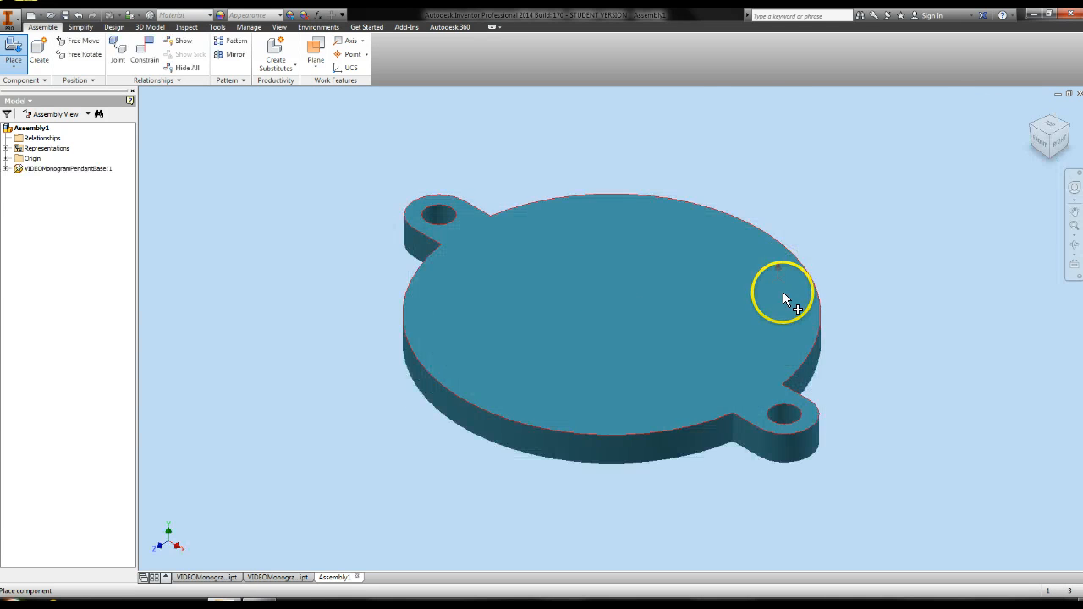
key(Escape)
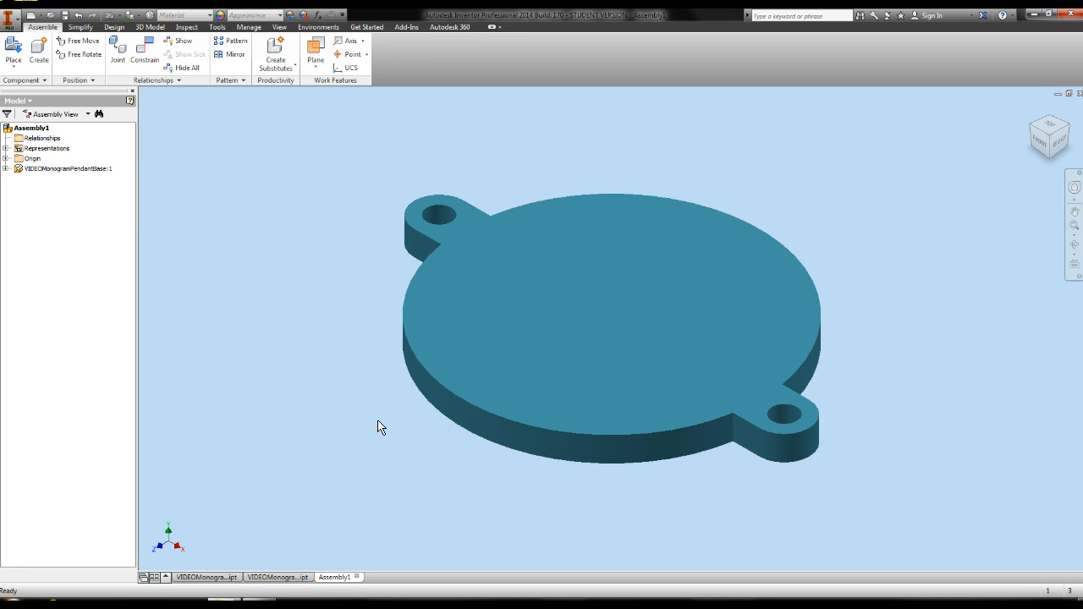
Step: Place one instance of the VIDEOMonogramPendantLetters part in the assembly, beside and above the base
click(14, 51)
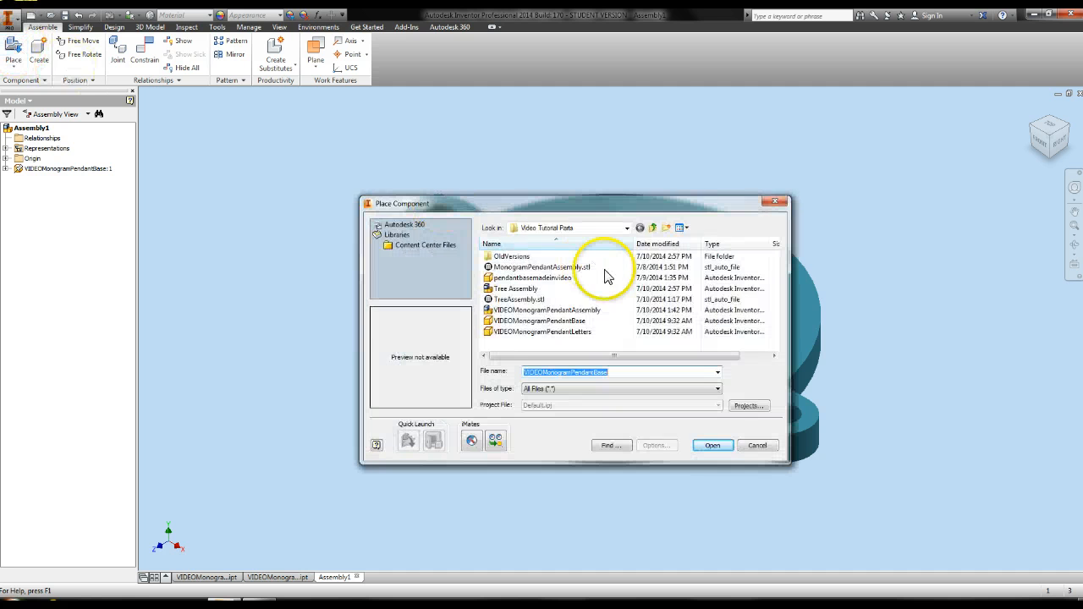
click(558, 332)
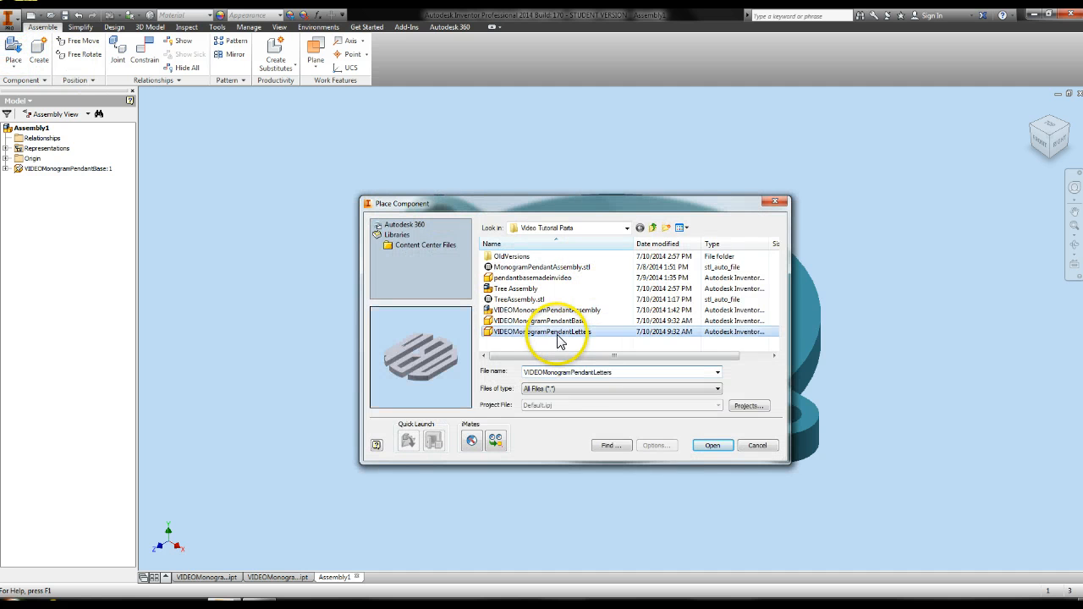
click(711, 446)
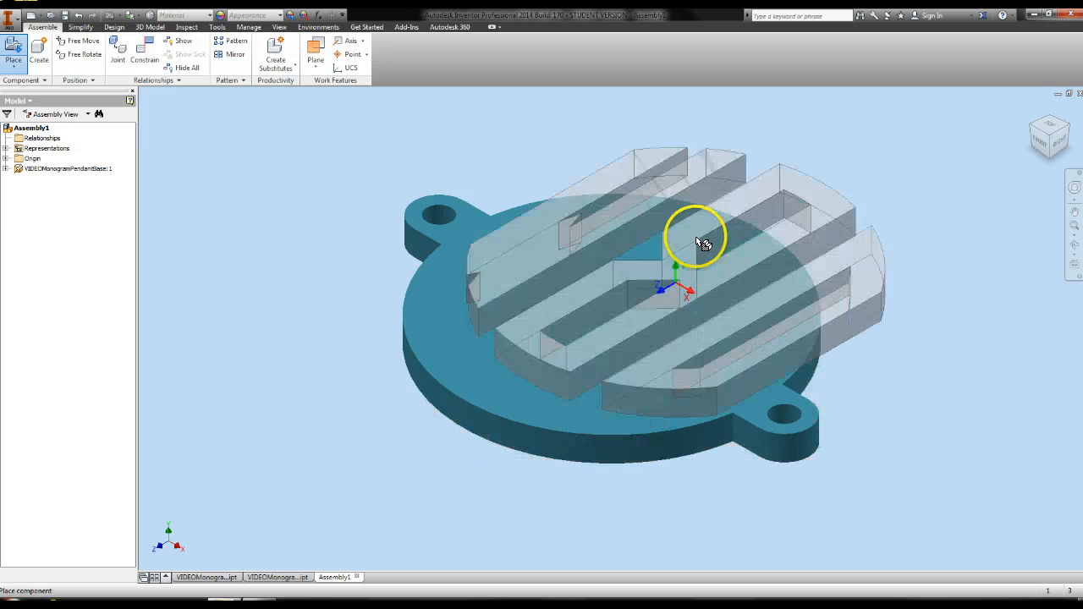
click(863, 189)
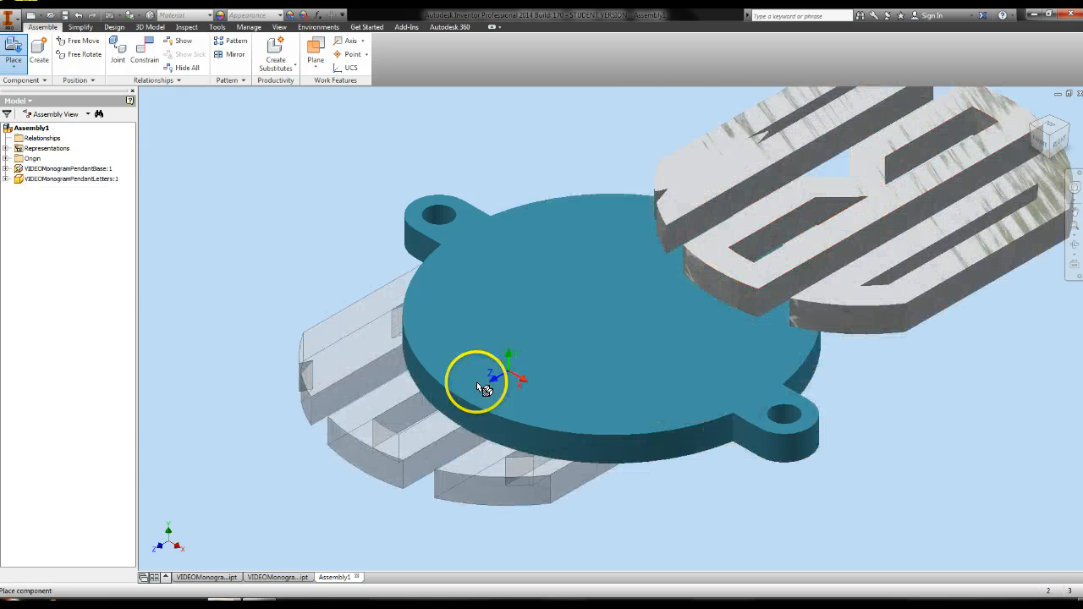
key(Escape)
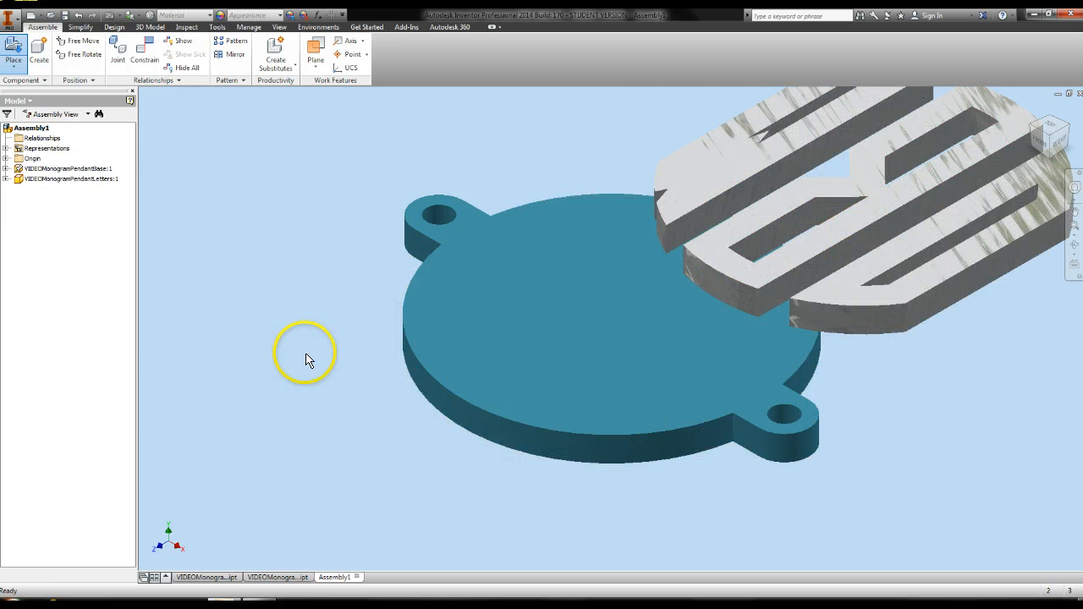
Step: Examine how the base and letters sit relative to each other from several angles, ending in the home view
scroll(307, 360, up, 3)
key(F2)
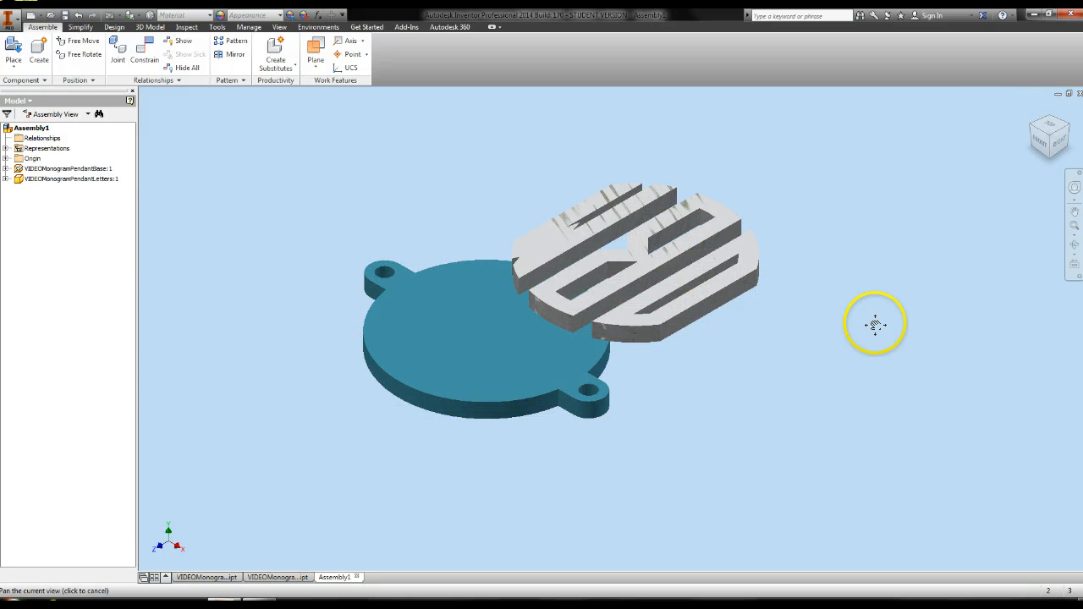
middle_drag(875, 325, 827, 340)
shift+middle_drag(733, 346, 733, 346)
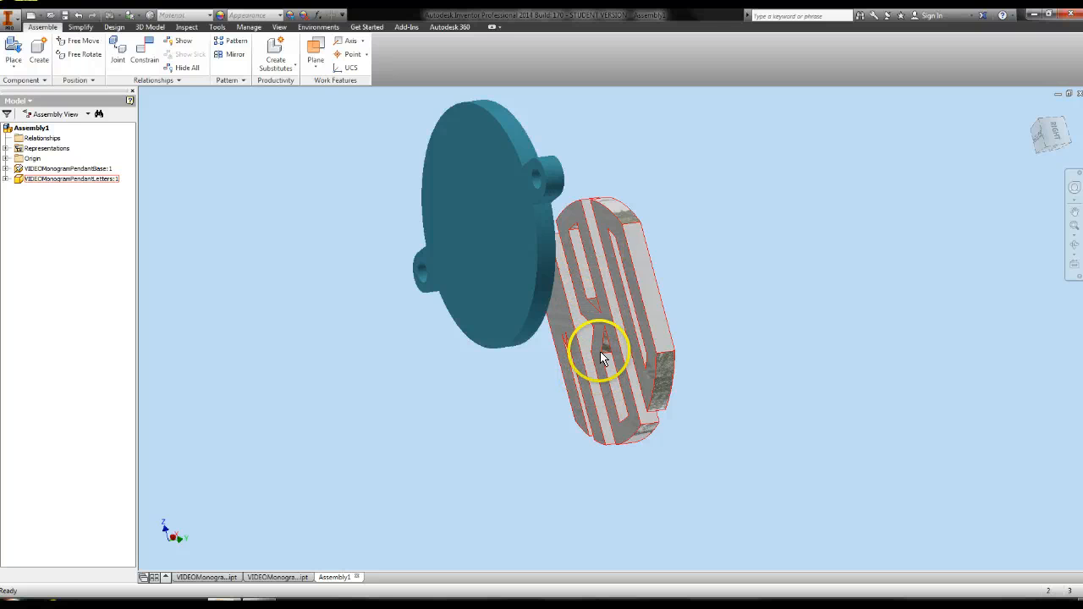
shift+middle_drag(589, 366, 590, 366)
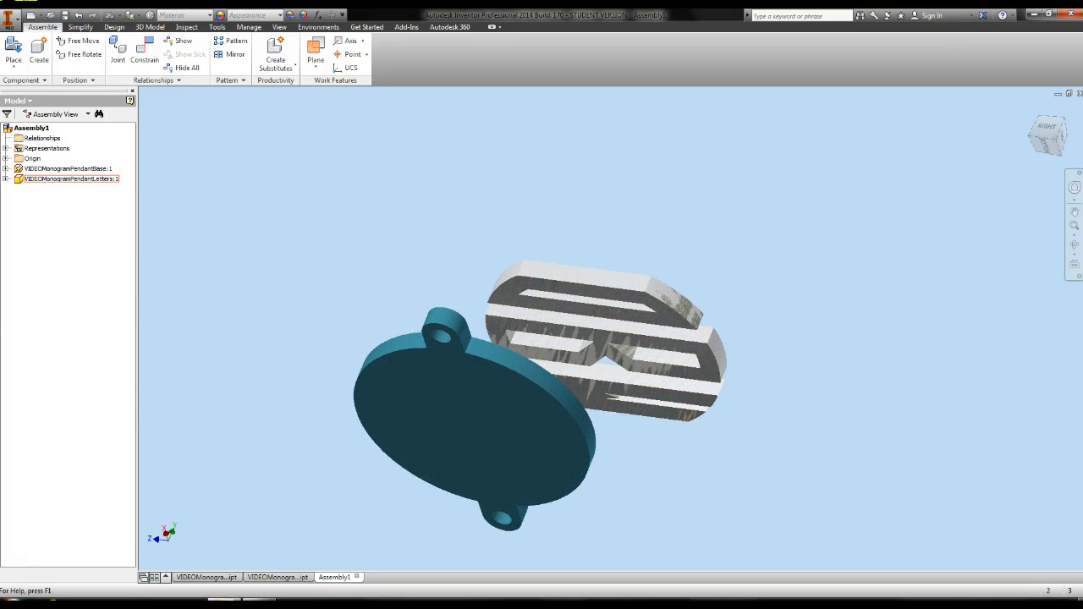
click(1056, 146)
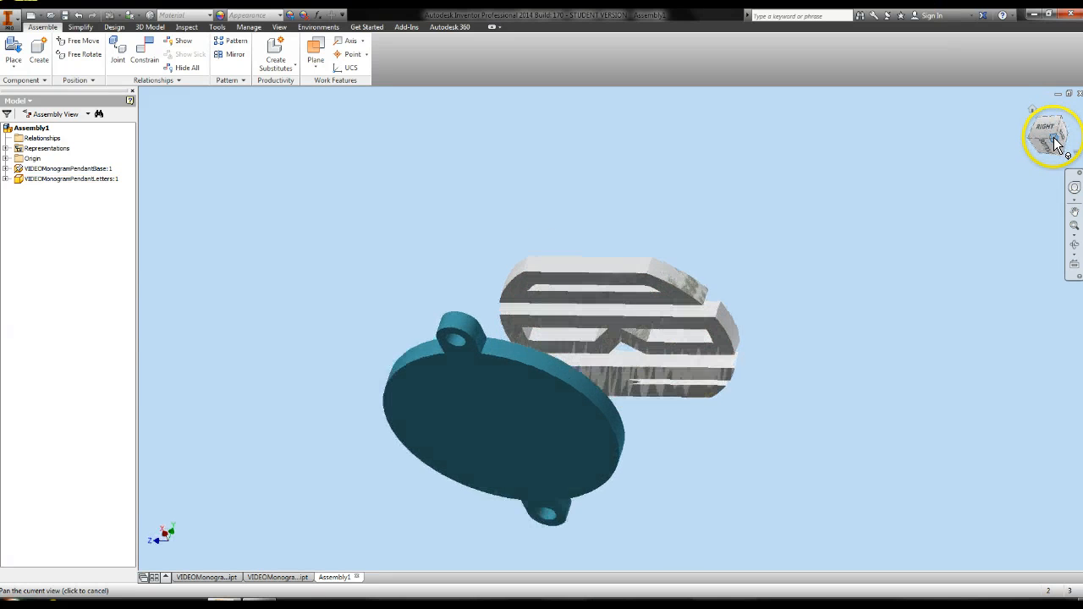
click(1047, 129)
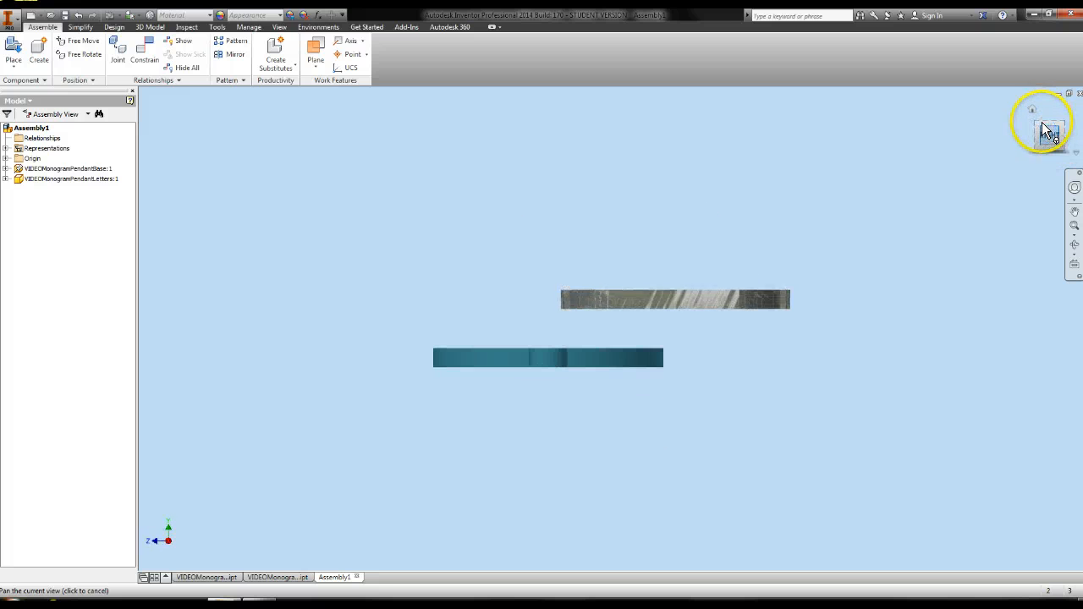
click(1032, 111)
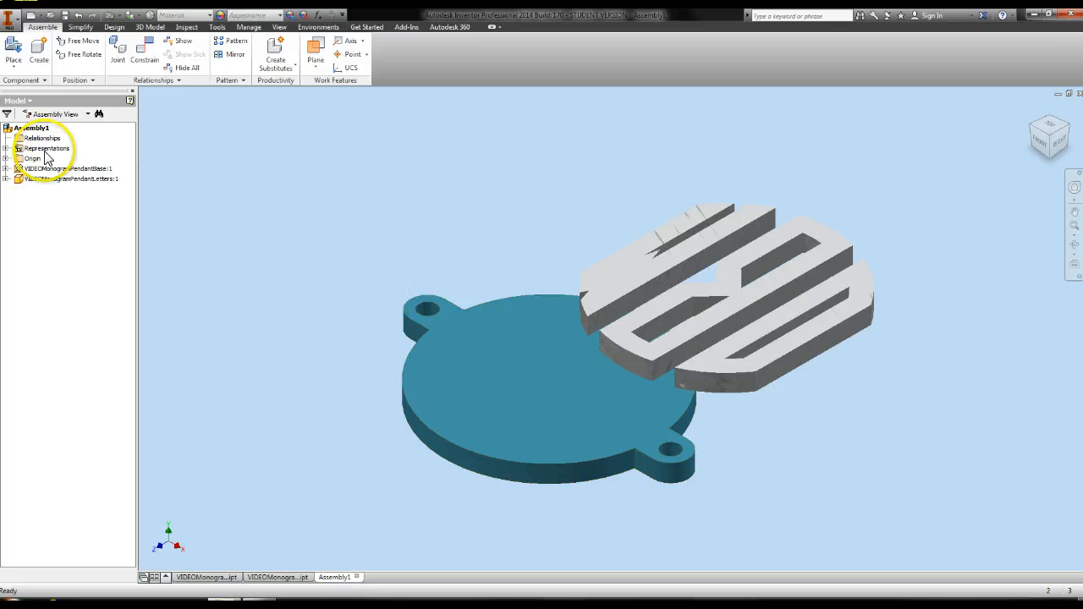
Step: Constrain the XZ Plane of the pendant base to the XZ Plane of the letters with a Mate offset of 0.125 in
click(146, 57)
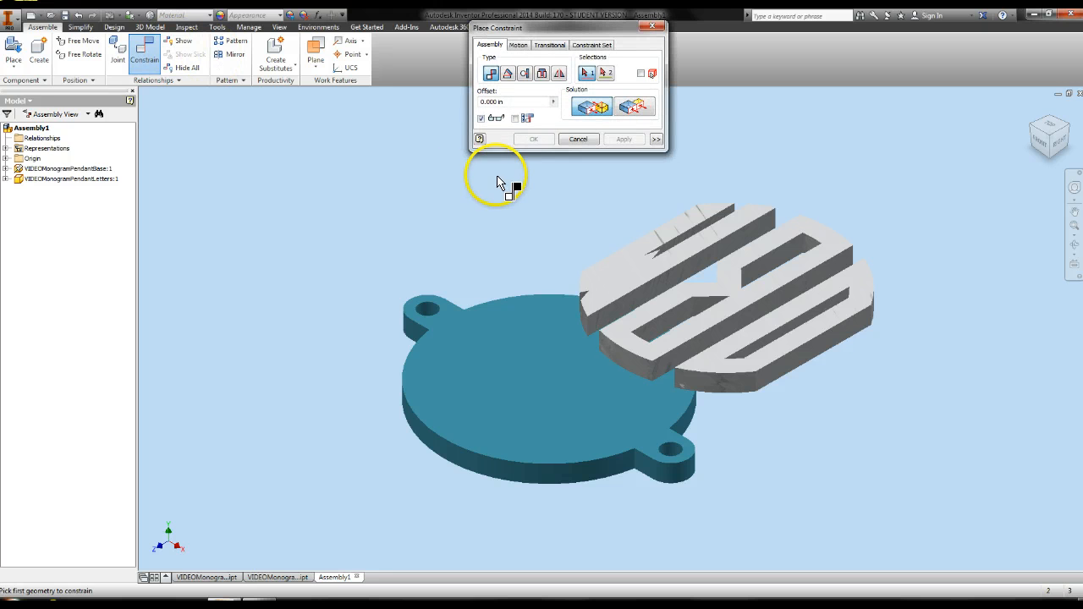
click(509, 75)
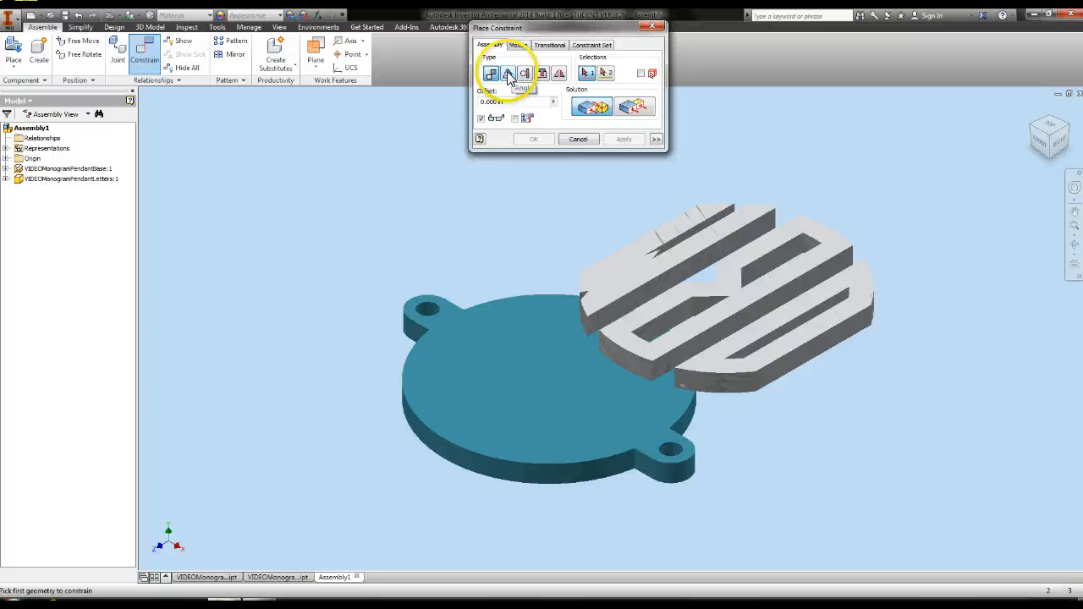
click(542, 75)
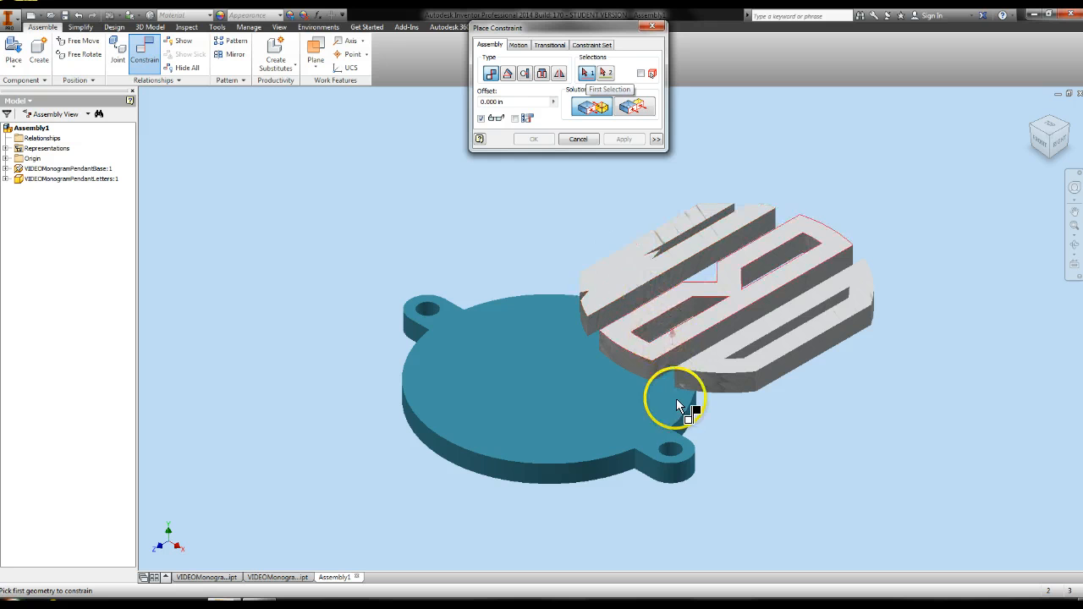
shift+middle_drag(738, 451, 738, 450)
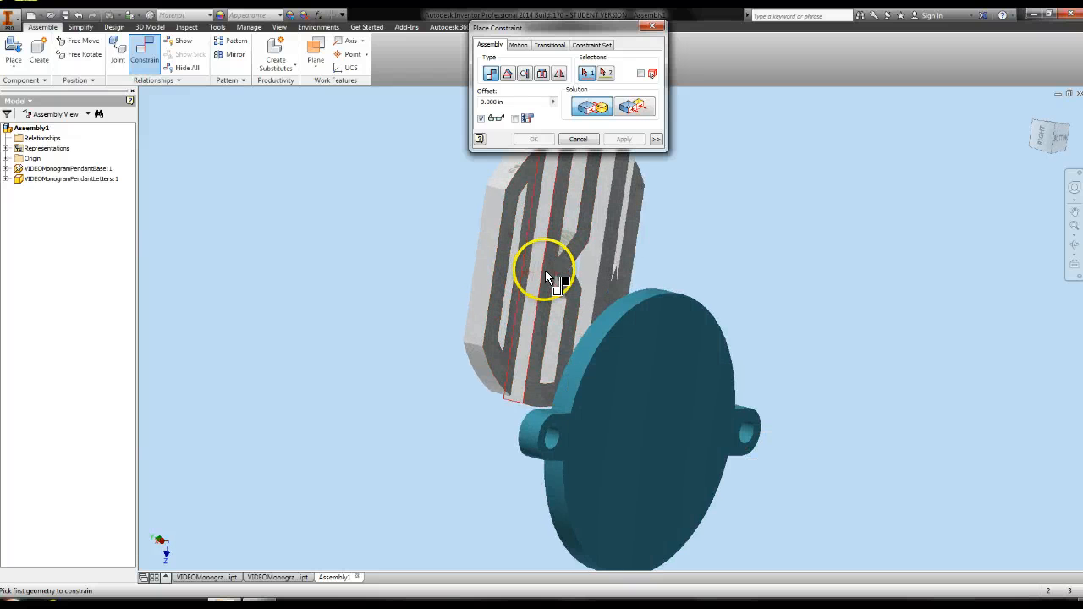
shift+middle_drag(411, 323, 410, 324)
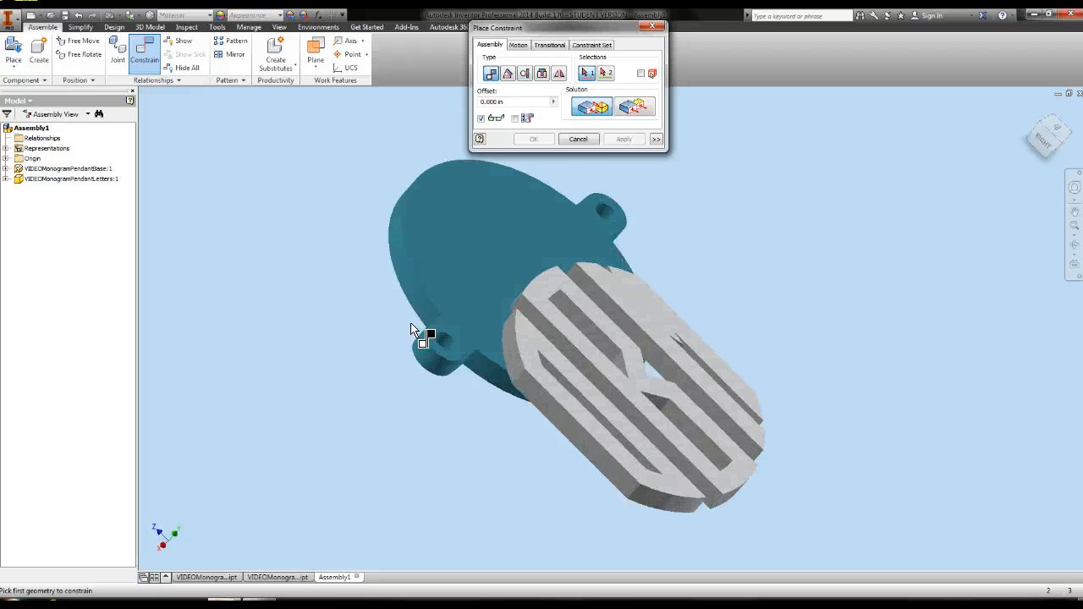
click(6, 169)
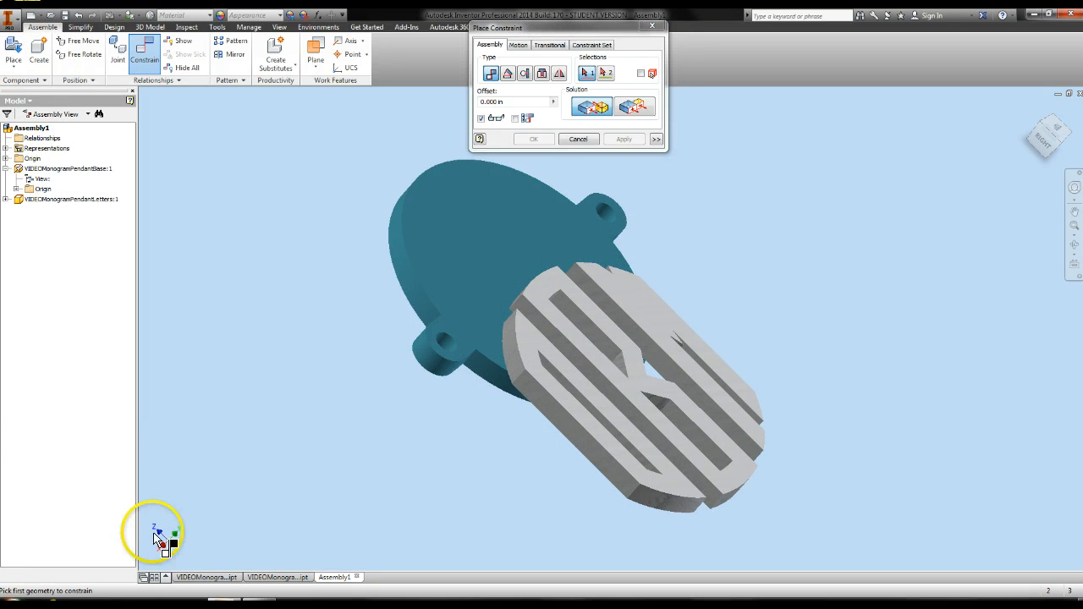
key(alt)
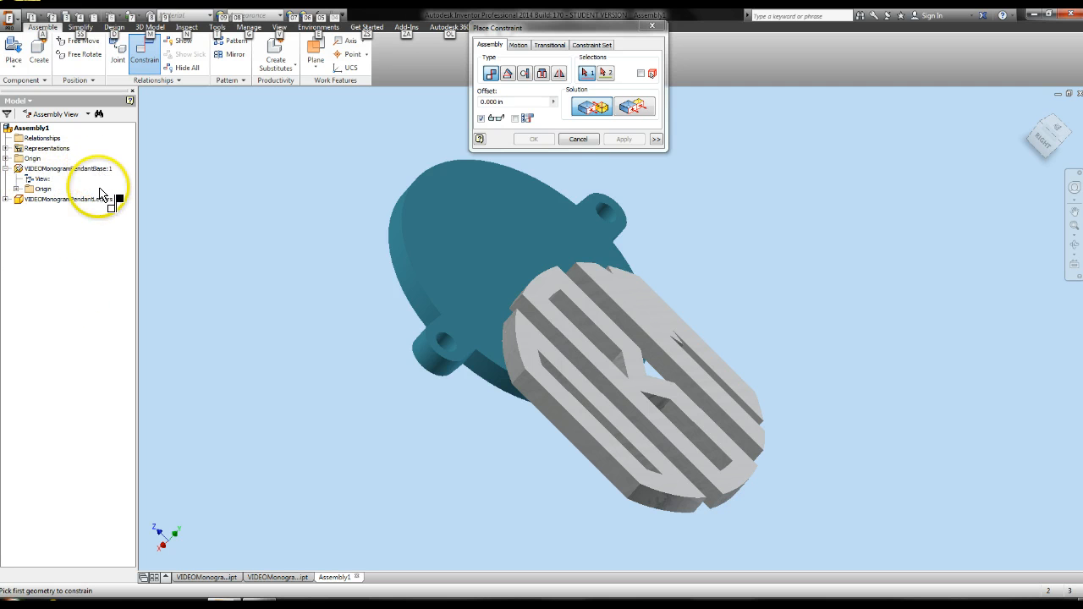
click(5, 200)
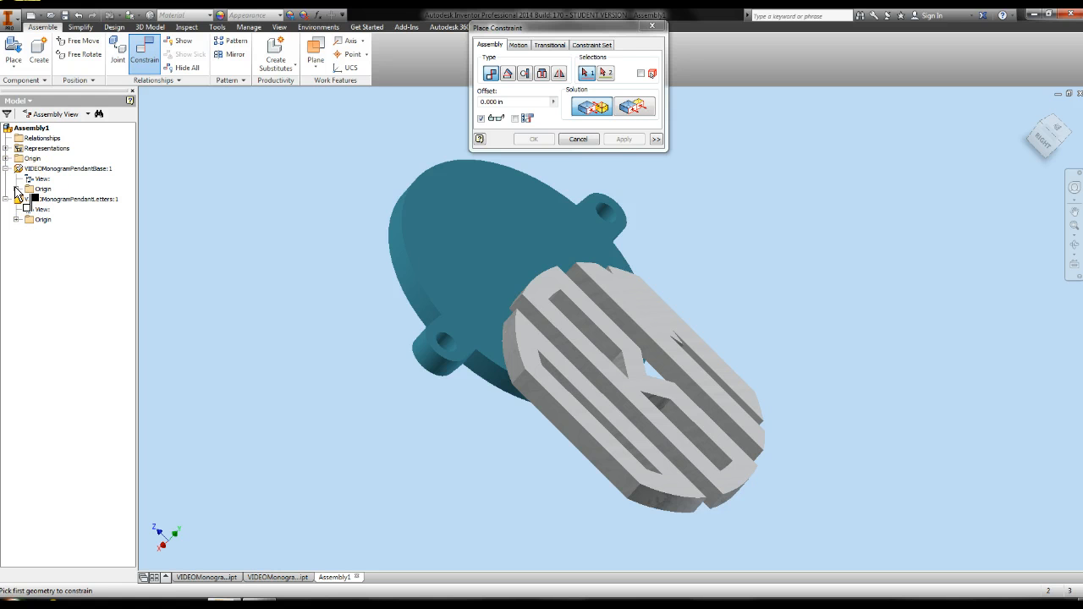
click(17, 189)
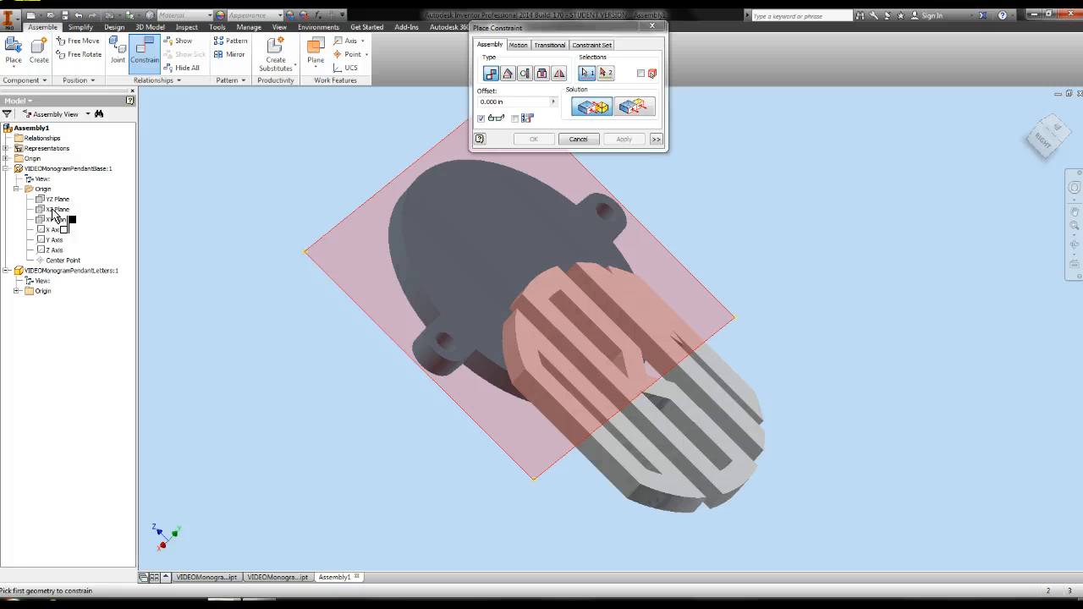
click(52, 212)
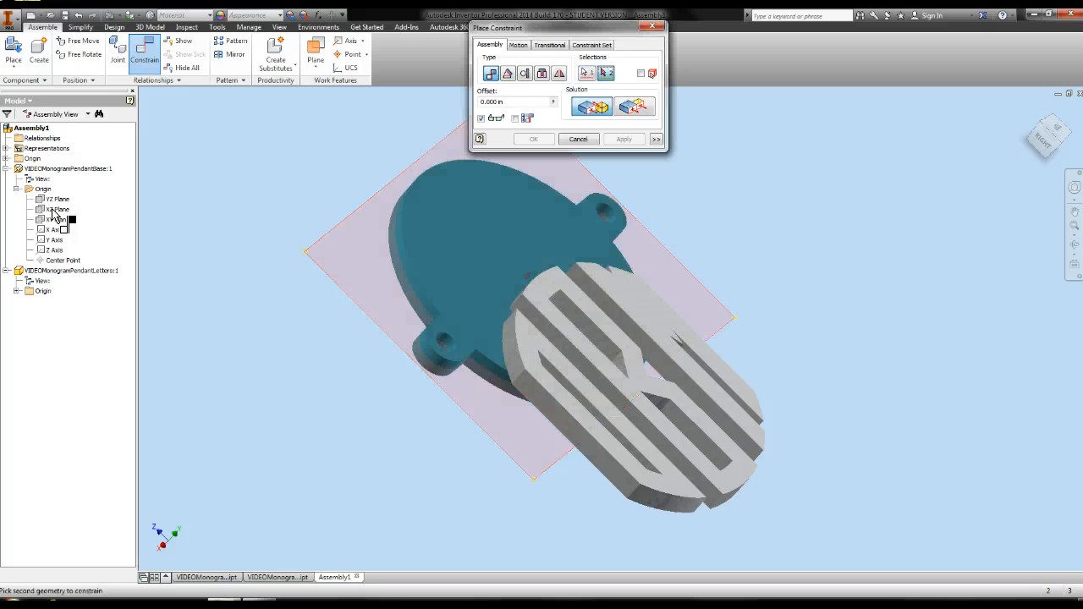
click(17, 291)
click(58, 311)
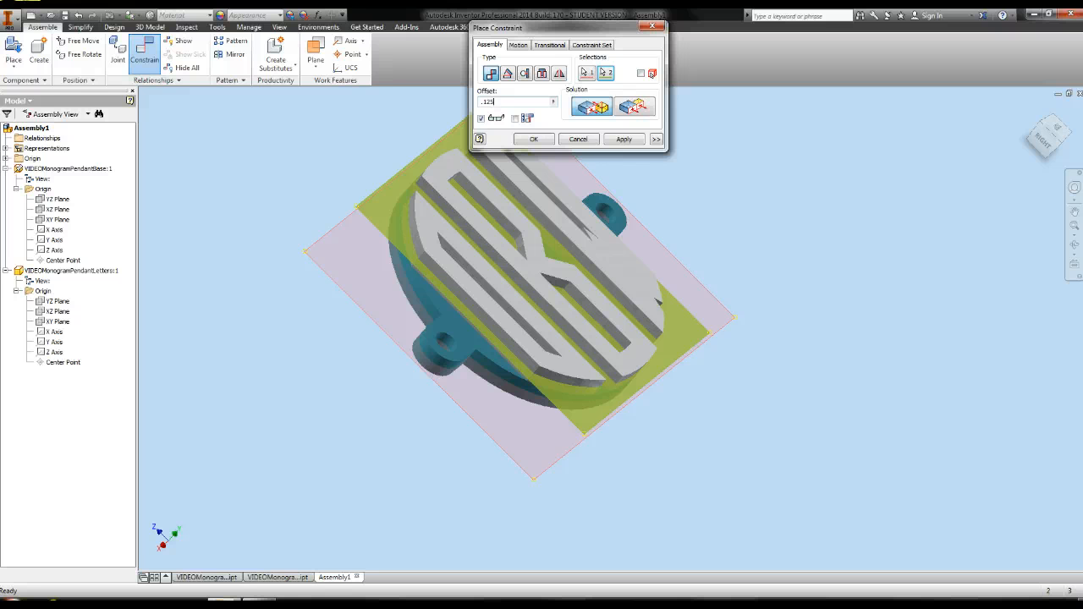
click(624, 139)
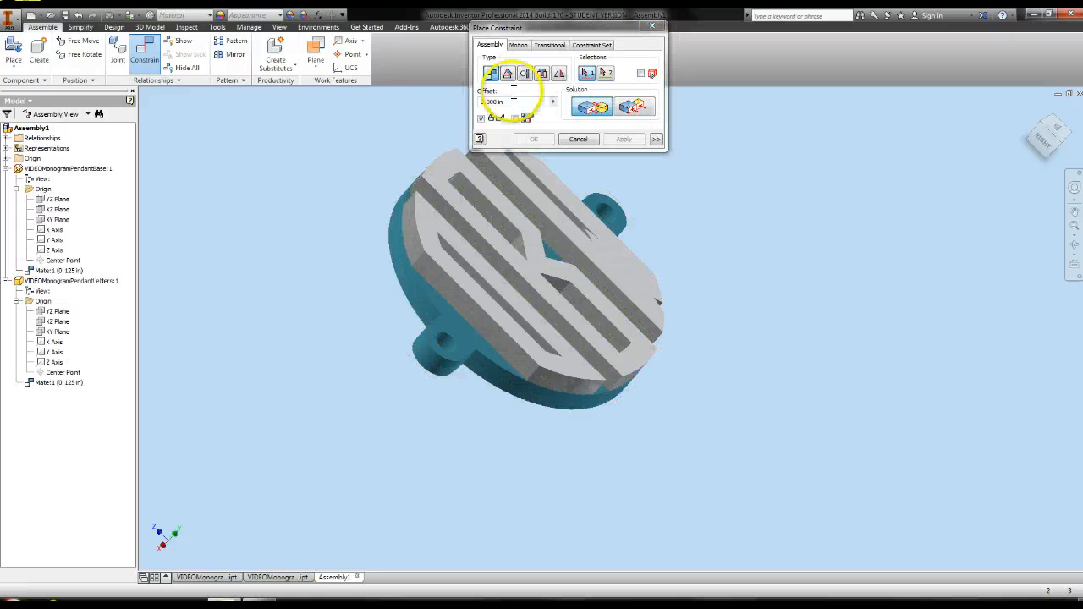
click(651, 26)
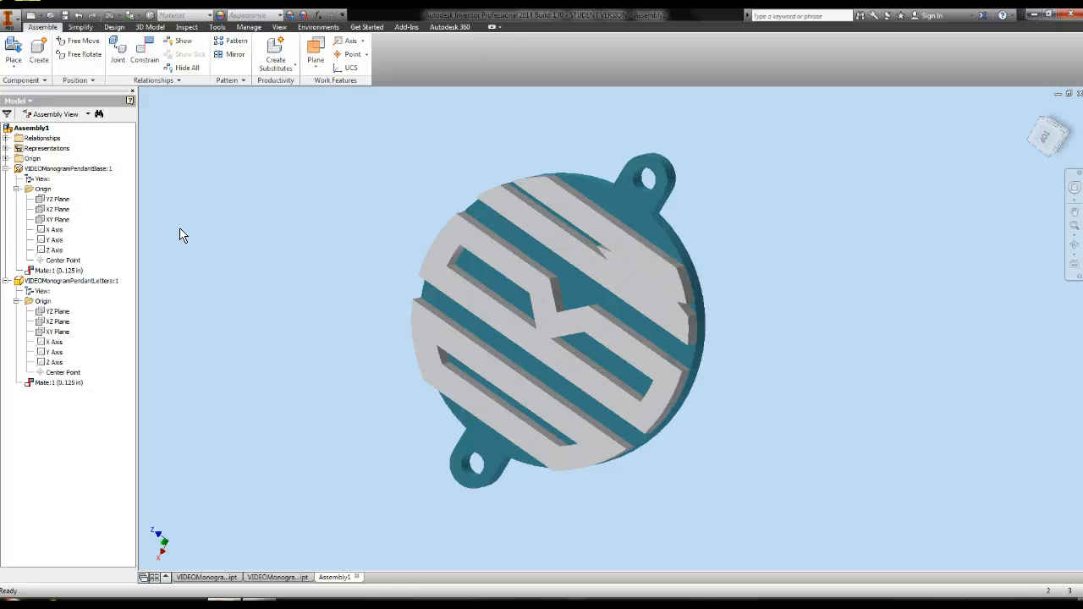
Step: Edit the Mate constraint between the base and the letters, setting its offset to -0.125 in
right_click(48, 384)
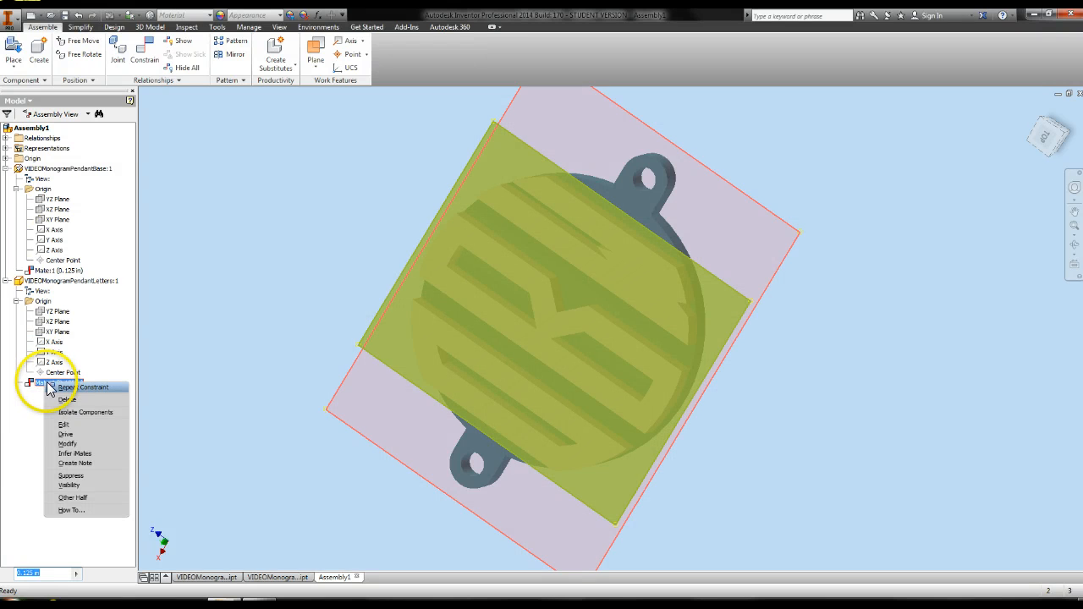
click(36, 399)
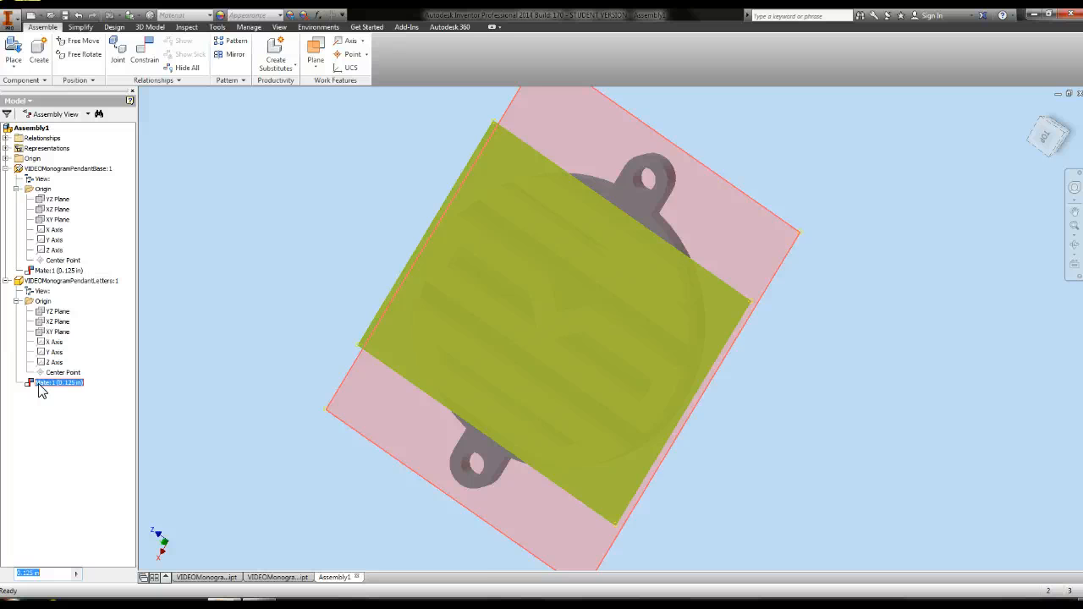
right_click(41, 390)
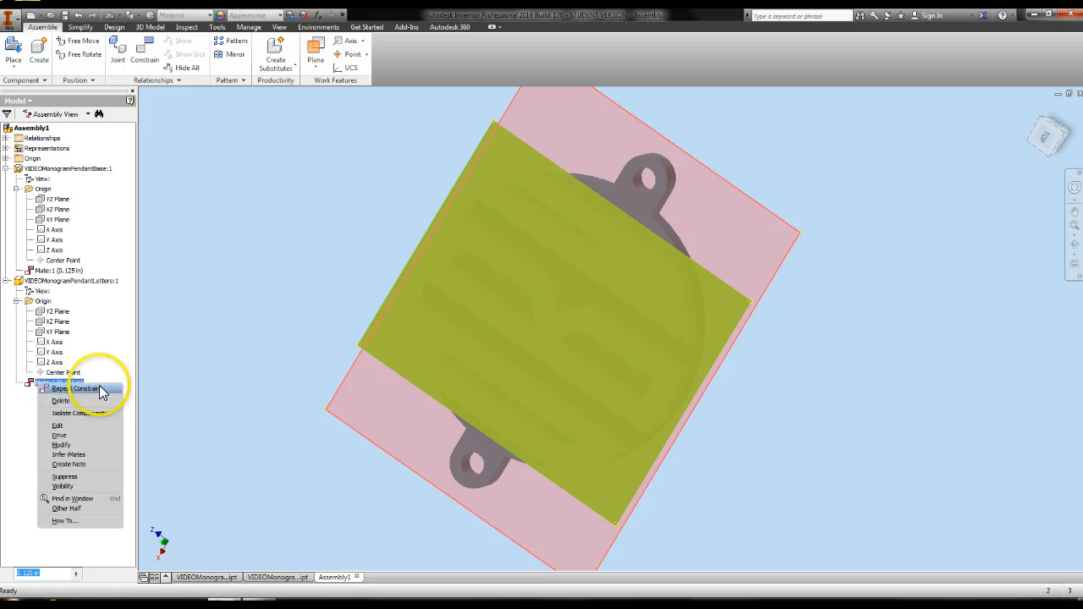
click(52, 427)
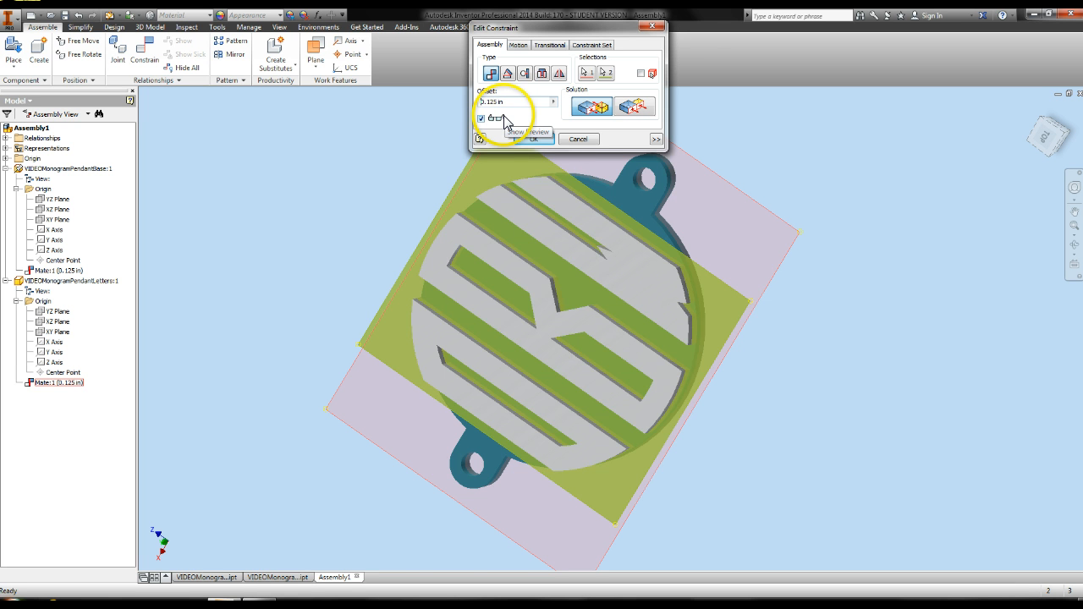
text(-)
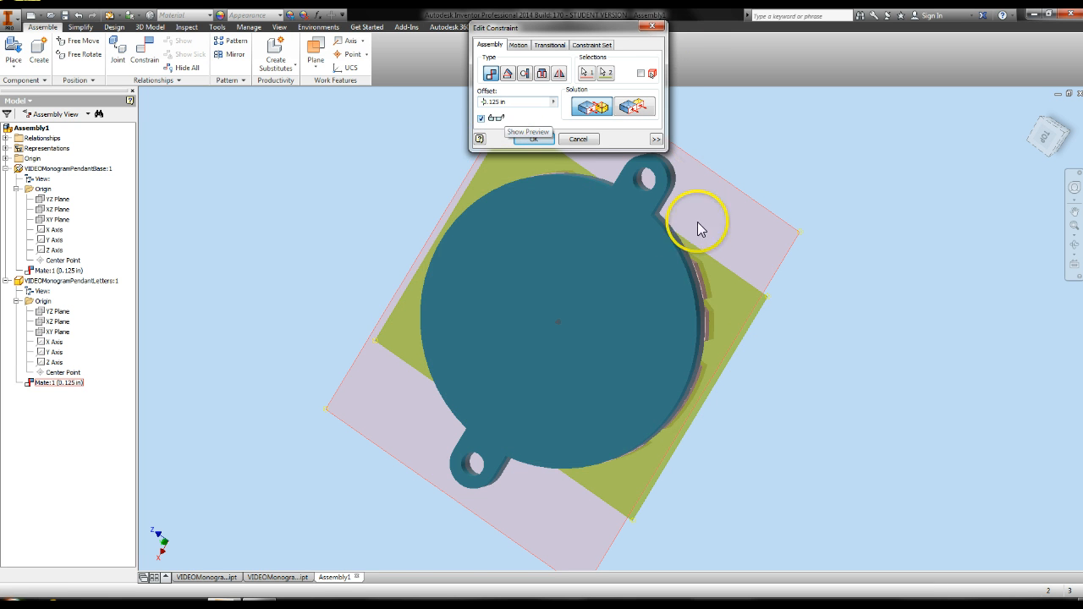
click(527, 141)
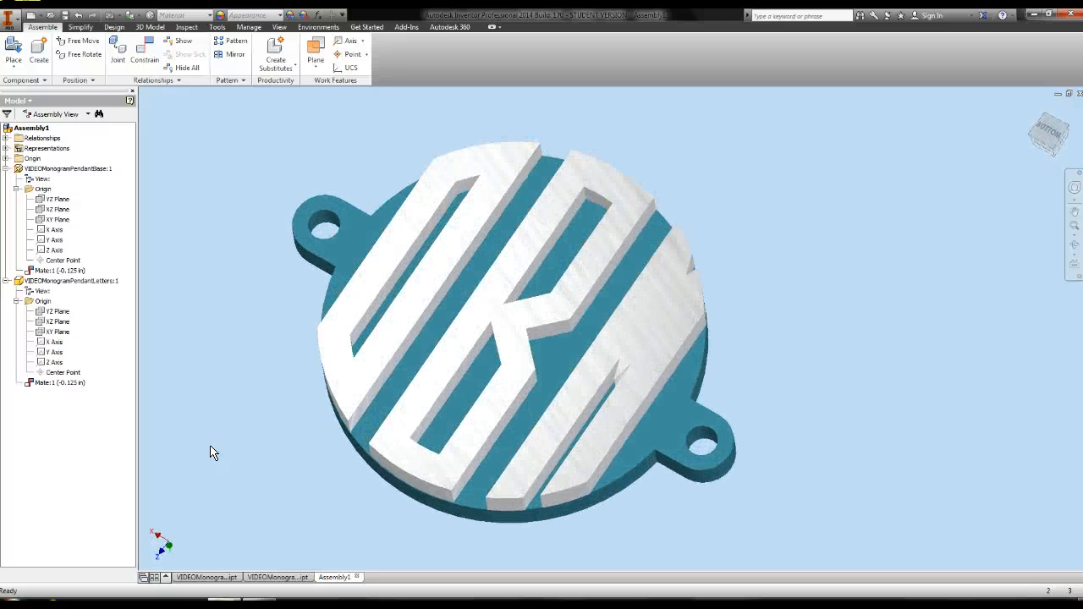
Step: Export the assembly in CAD format to the Desktop as an STL file named FinalMonogramPendant1
click(10, 17)
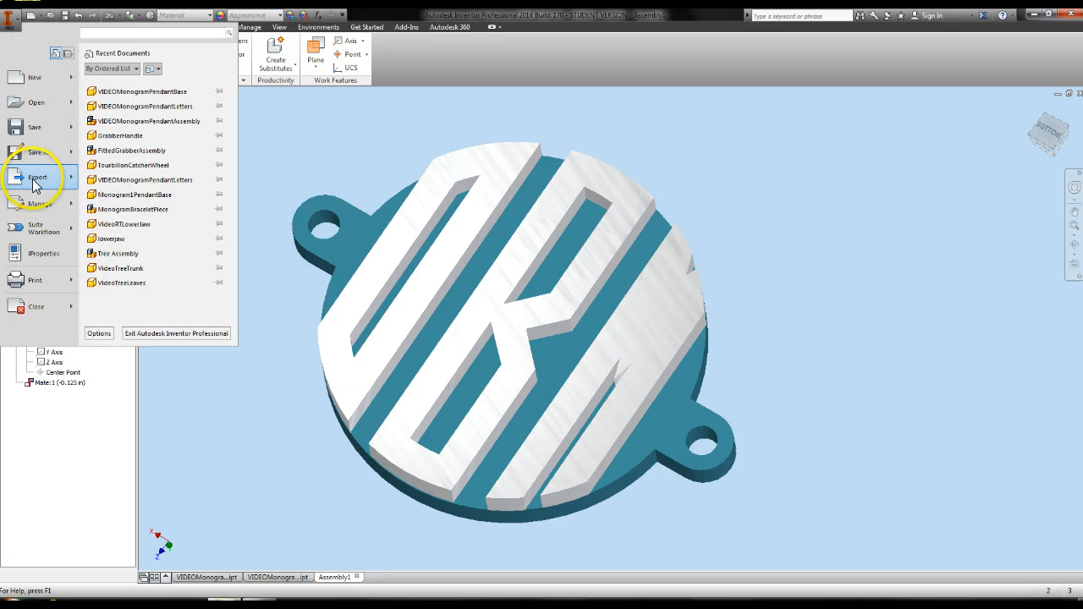
mouse_move(33, 181)
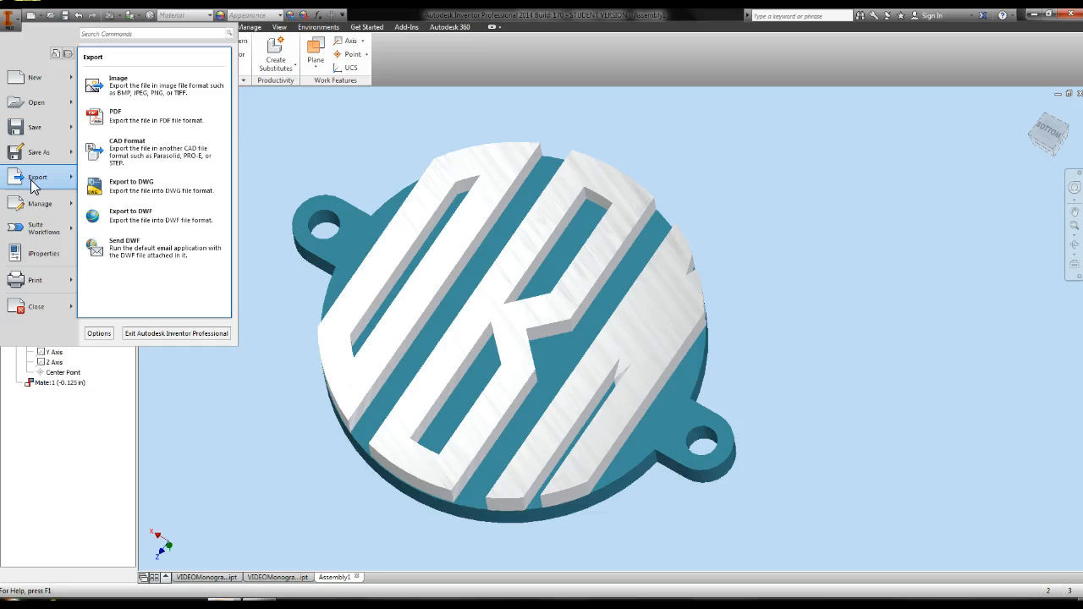
click(132, 151)
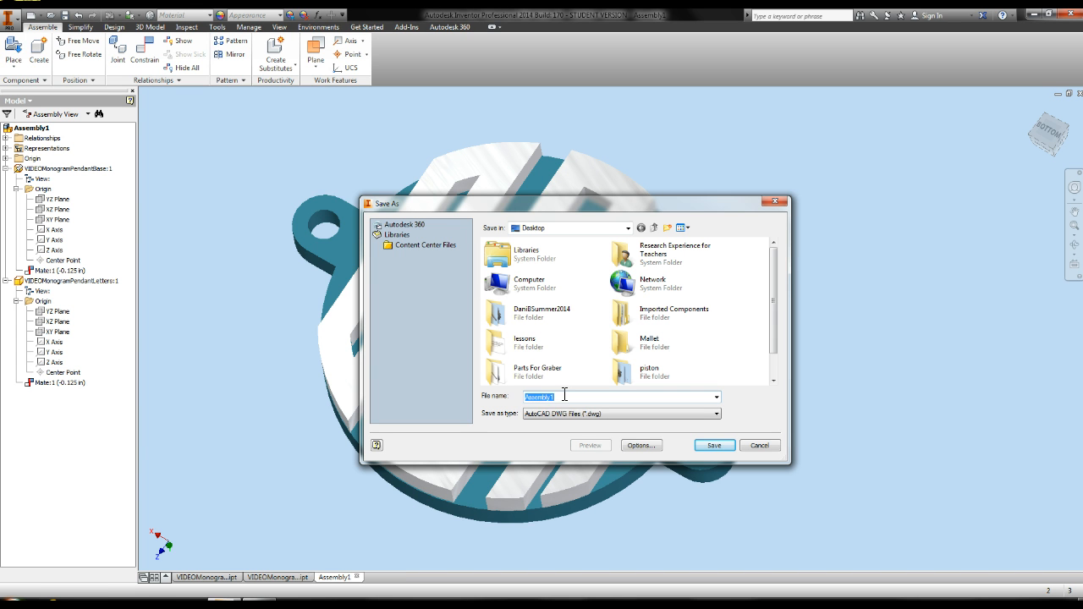
text(FinalMonogramPendant1)
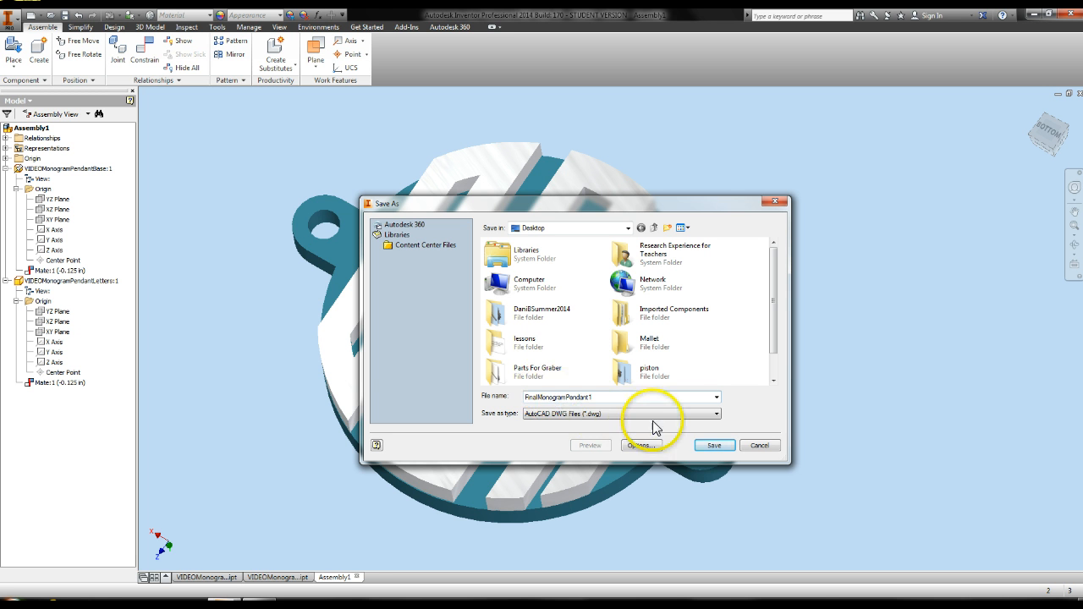
click(656, 412)
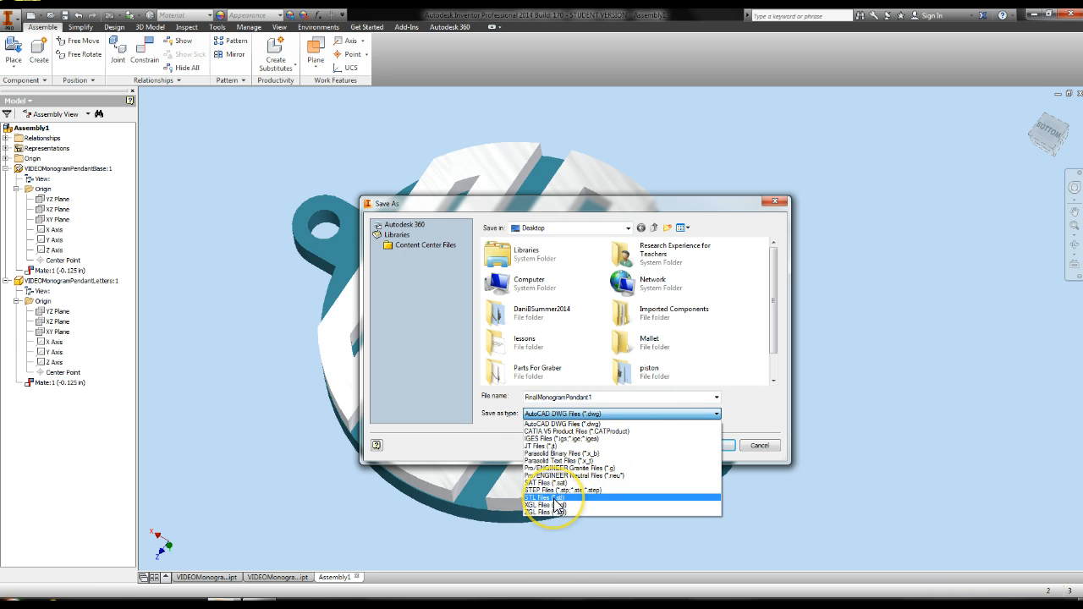
click(559, 498)
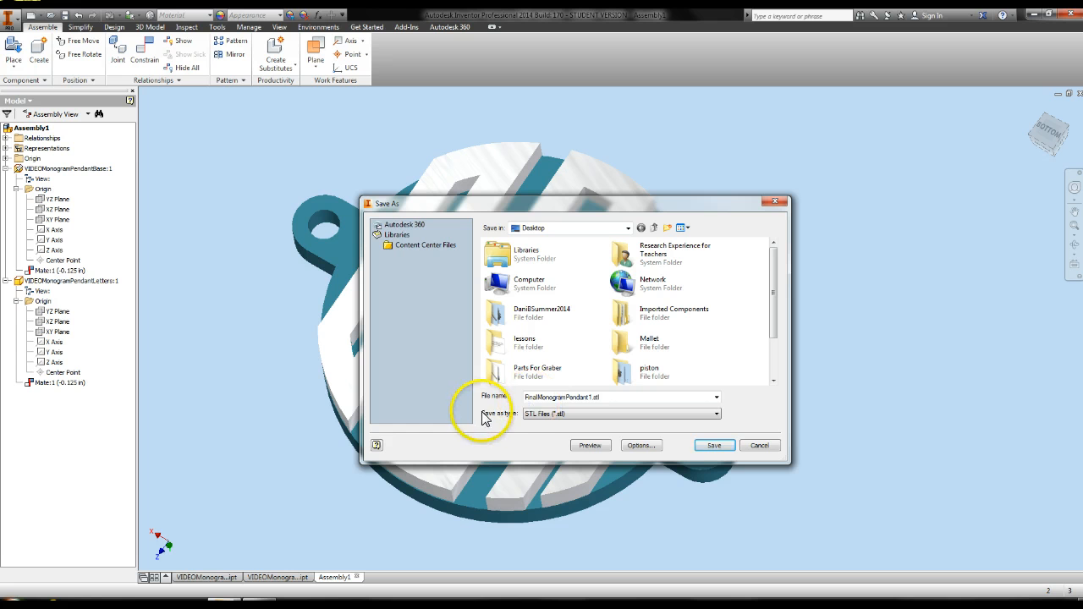
click(592, 415)
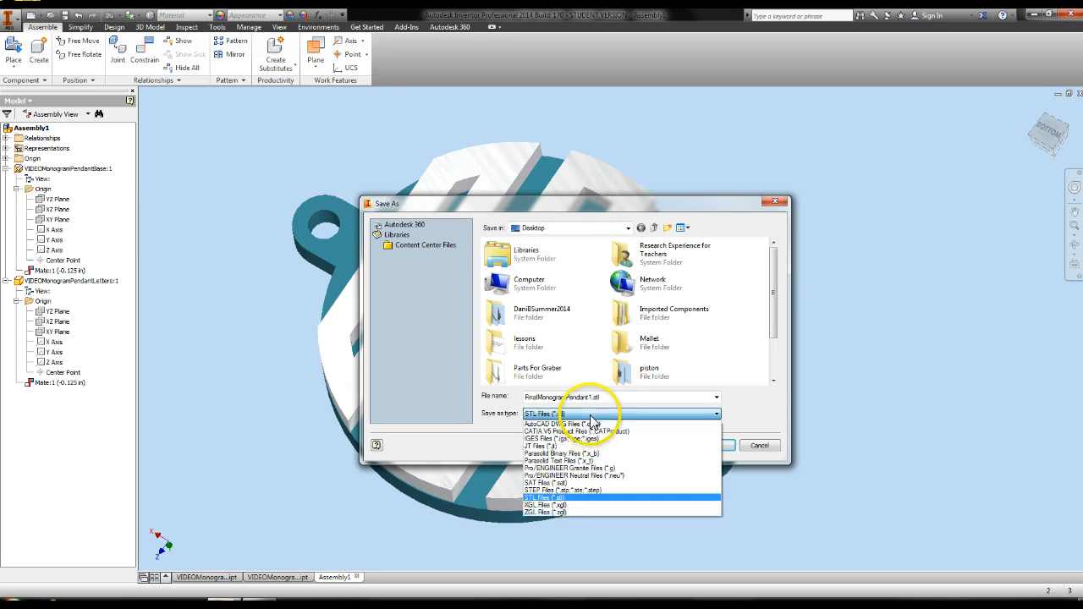
click(559, 499)
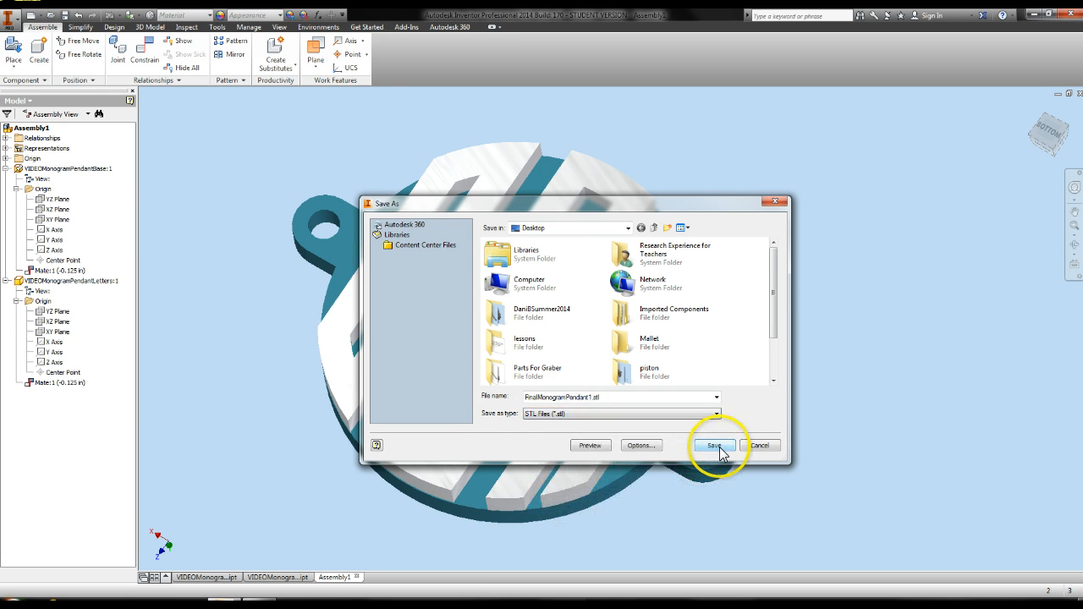
click(720, 447)
click(888, 362)
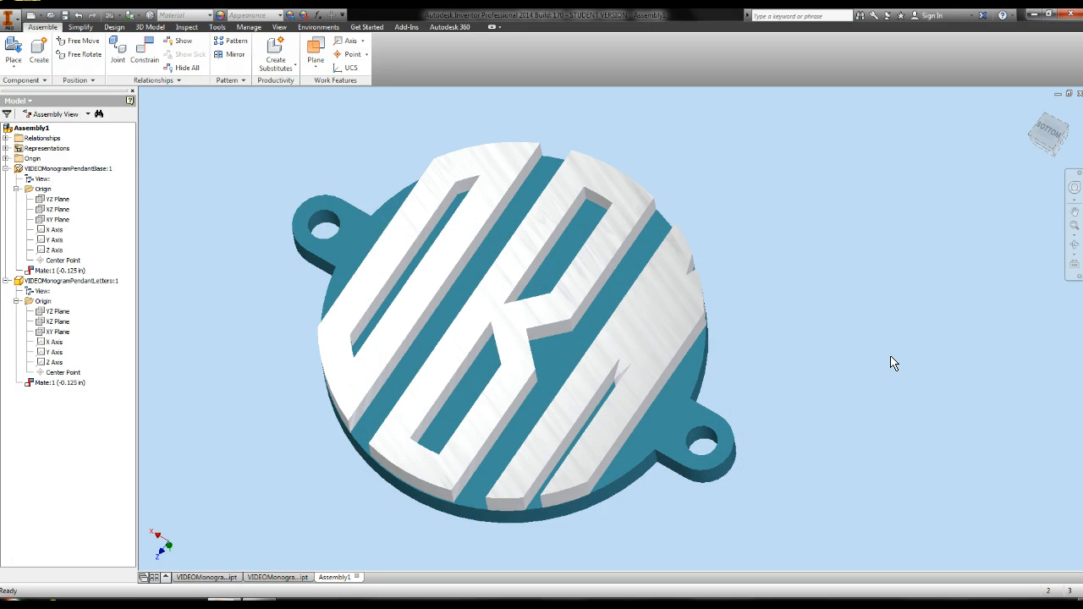